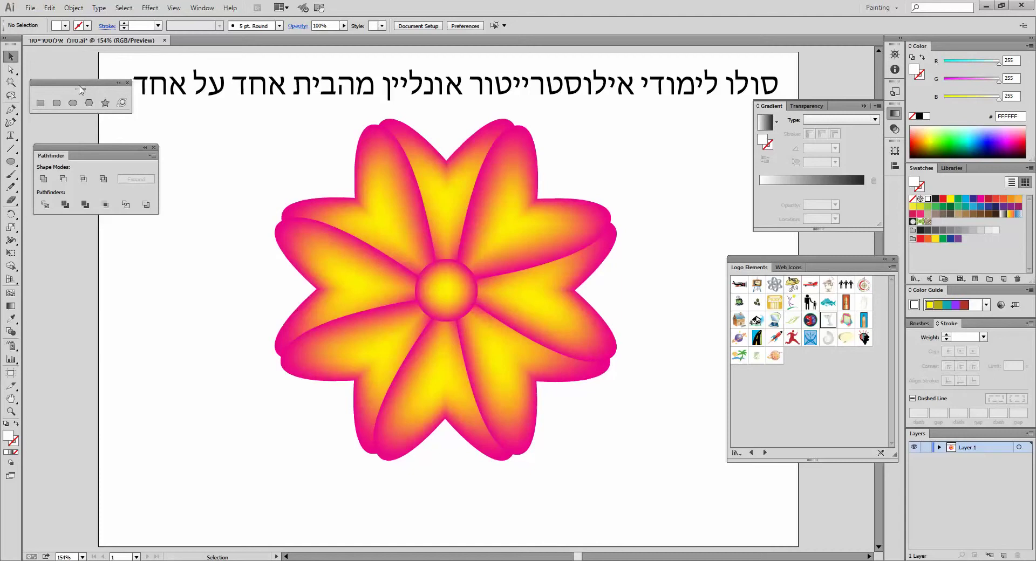
Scale the large flower proportionally down to about 31 mm and move it to the artboard's left edge.
left_click_drag(263, 148, 655, 442)
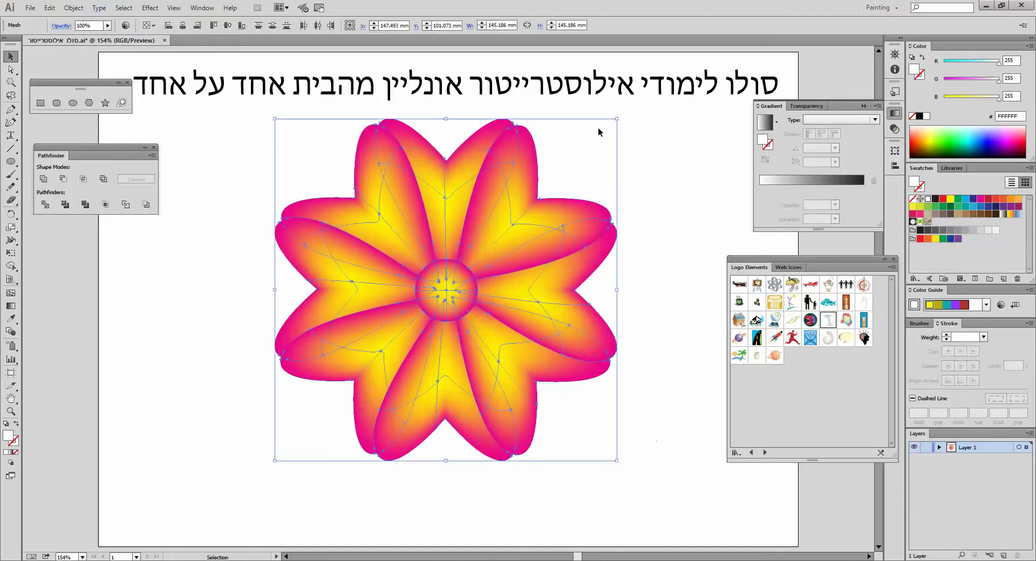
left_click_drag(609, 126, 348, 389)
left_click_drag(286, 422, 120, 308)
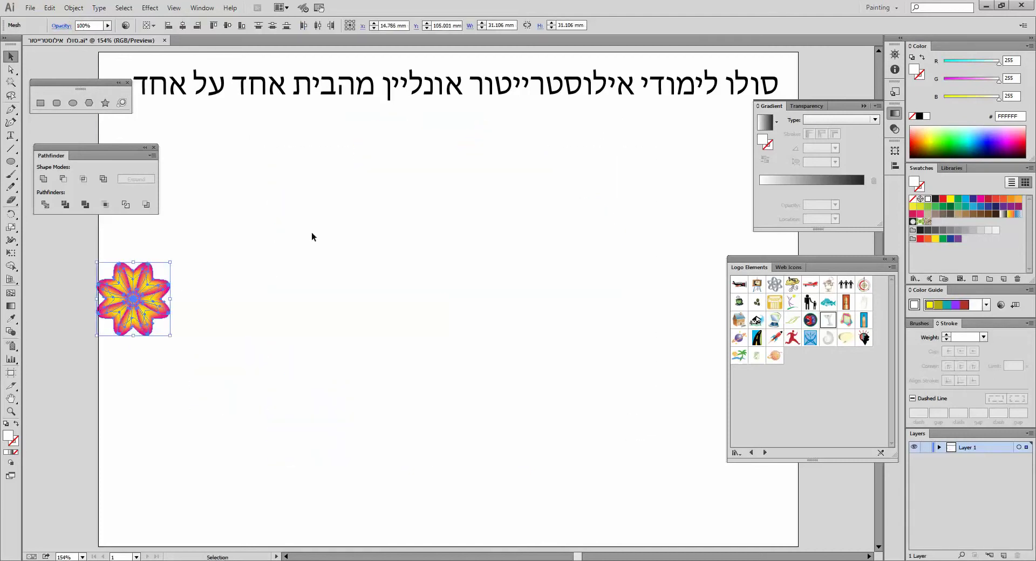
Draw an open, curved half-heart with the Pen tool on the empty artboard and apply the default white fill and 1 pt black stroke.
left_click(10, 109)
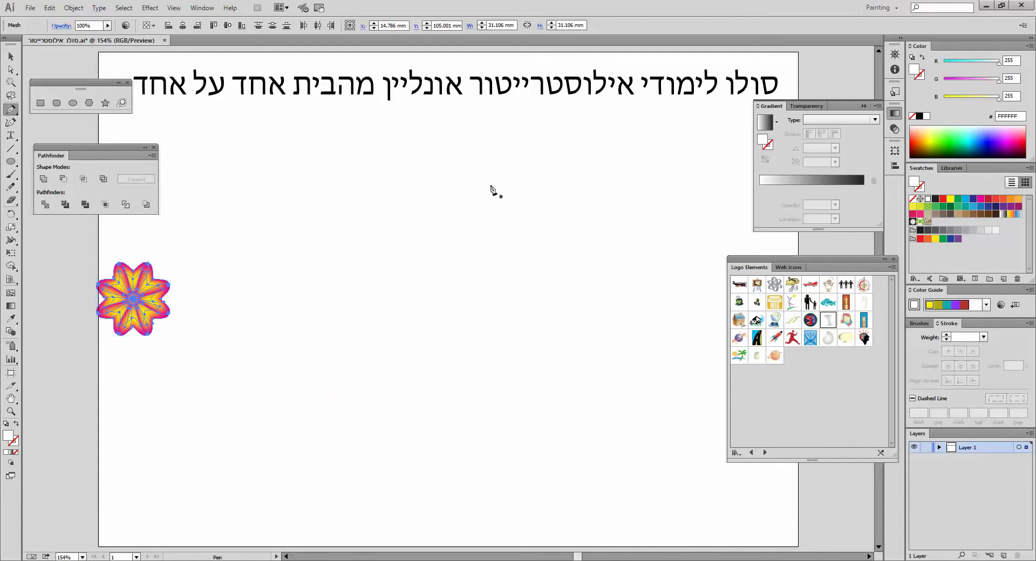
left_click(461, 221)
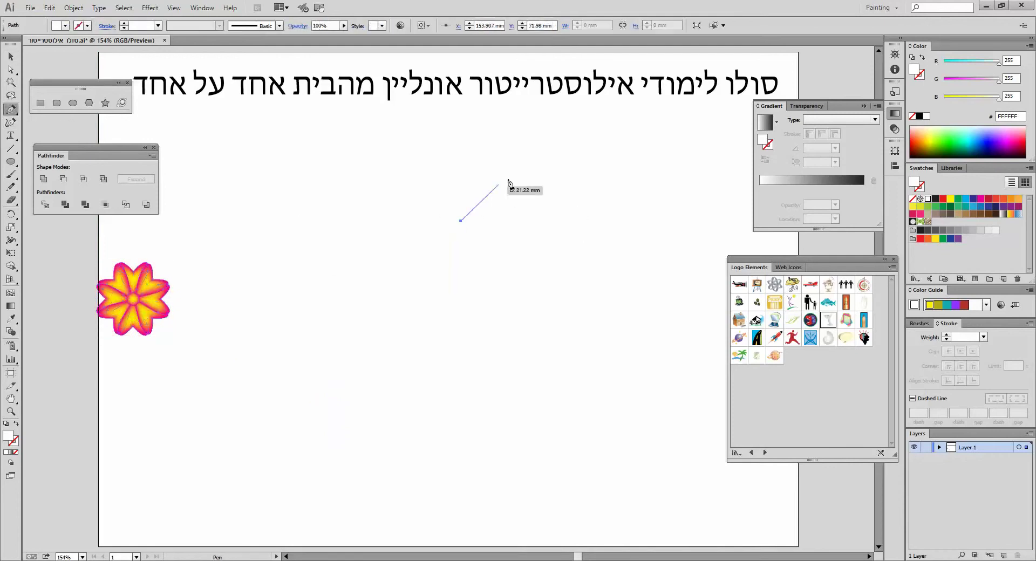
left_click_drag(530, 180, 543, 212)
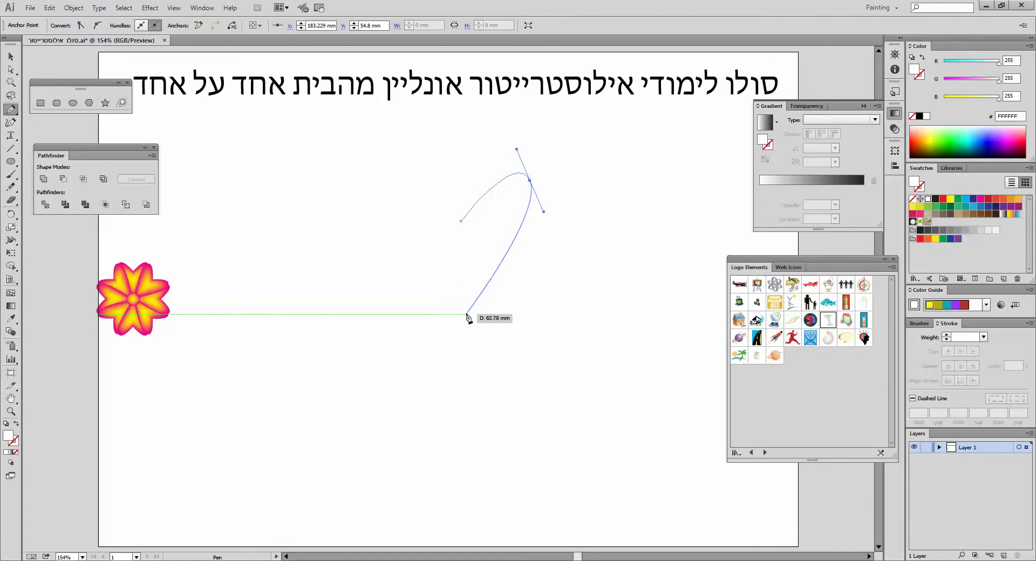
left_click(466, 313)
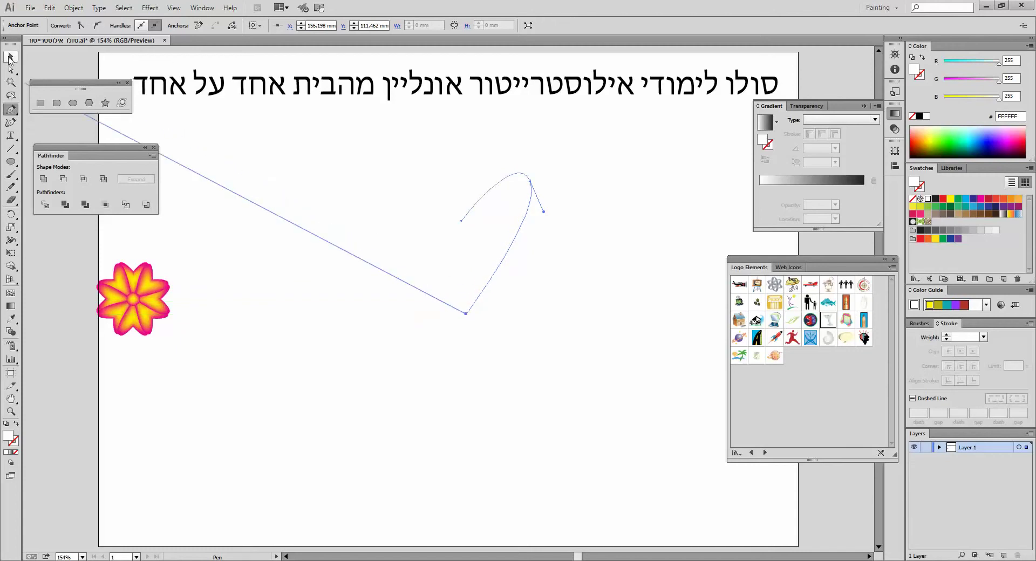
left_click(11, 57)
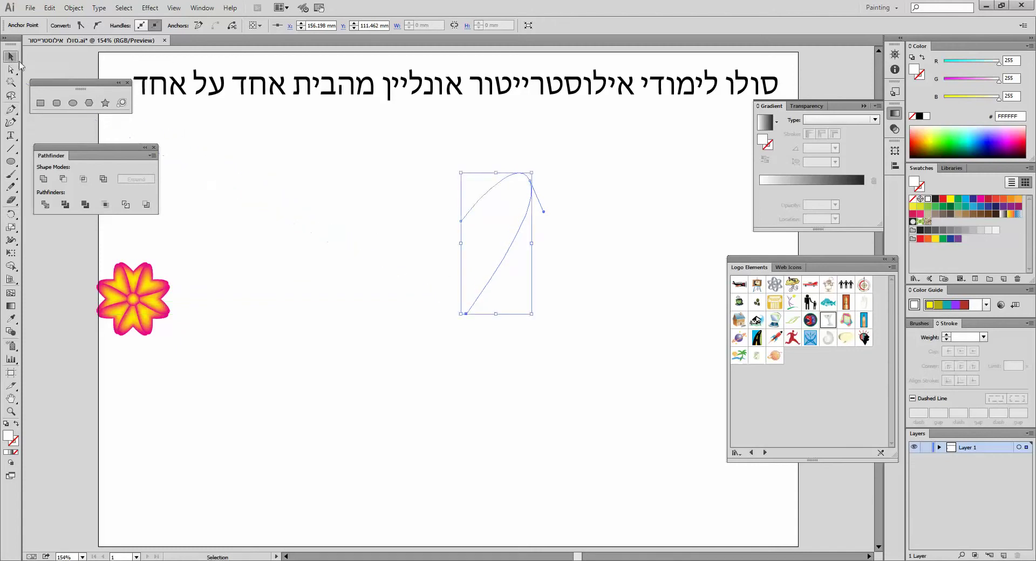
left_click(6, 424)
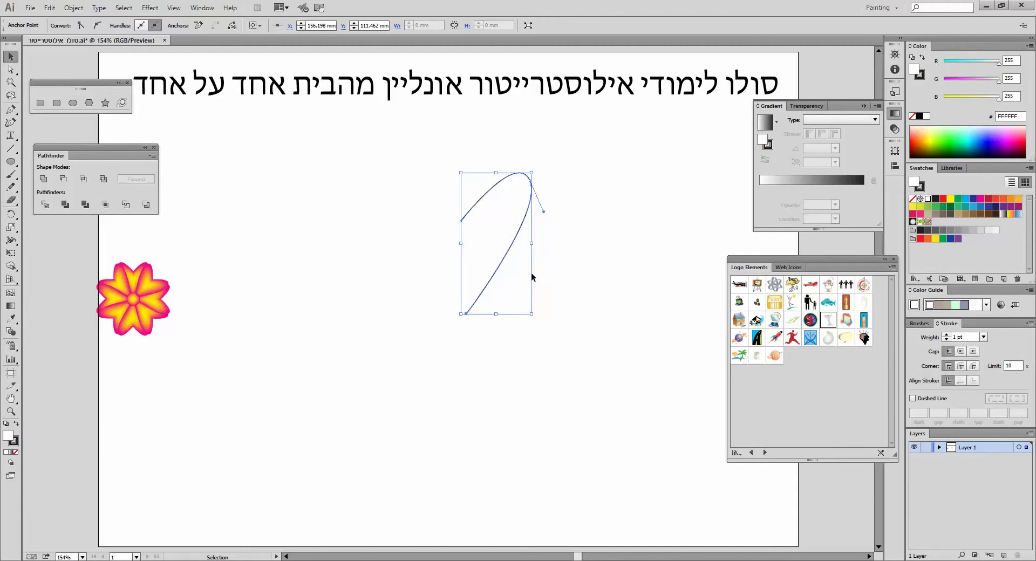
Scale the half-heart path to about 31.6 mm wide and 55.7 mm high and reselect it.
mouse_move(533, 171)
left_mouse_down()
mouse_move(559, 182)
mouse_move(537, 182)
left_mouse_up()
left_click(447, 196)
left_click_drag(400, 160, 558, 367)
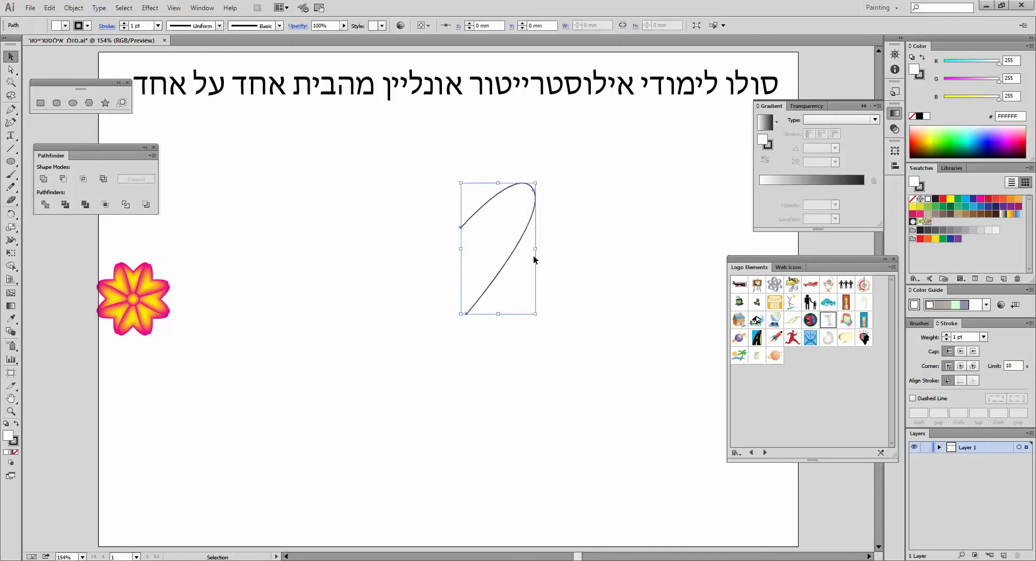
Create a reflected copy of the half-heart across the vertical axis.
right_click(506, 219)
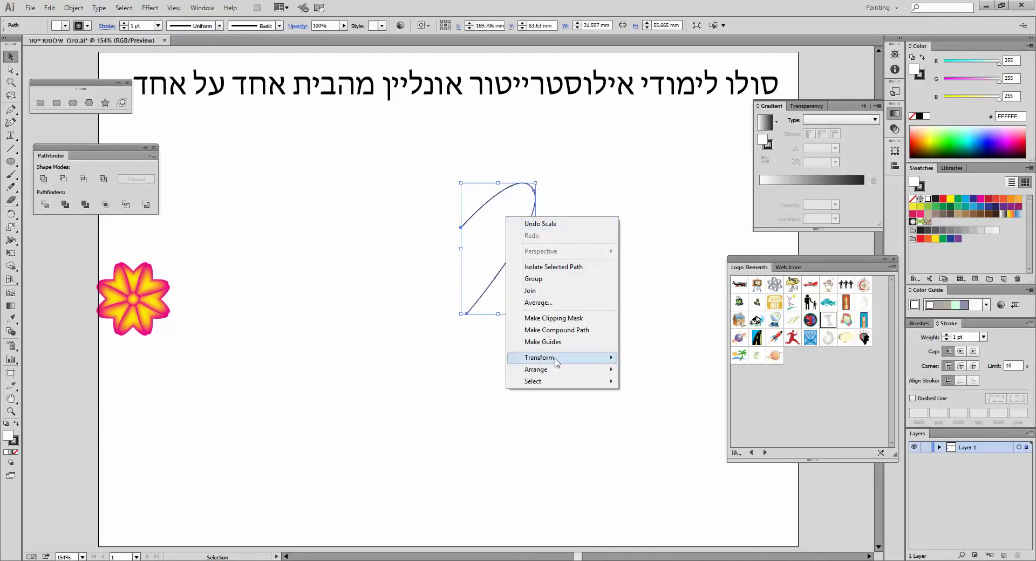
mouse_move(556, 363)
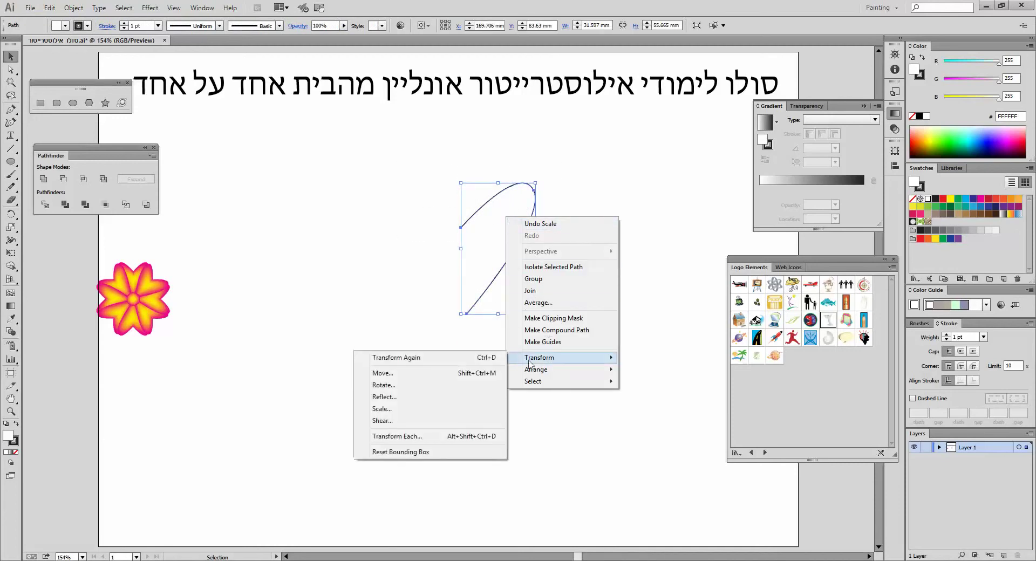
left_click(460, 406)
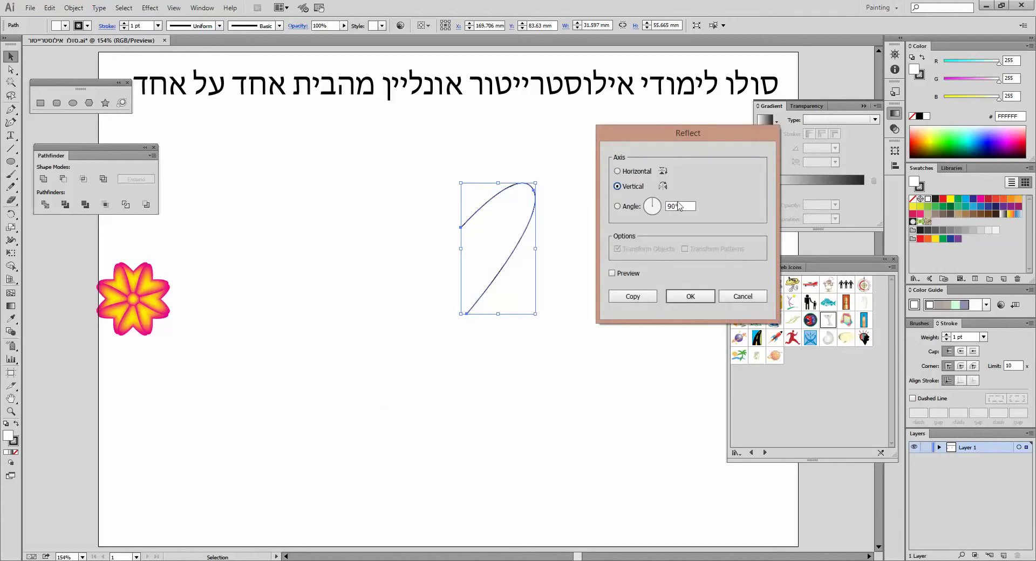
left_click(647, 299)
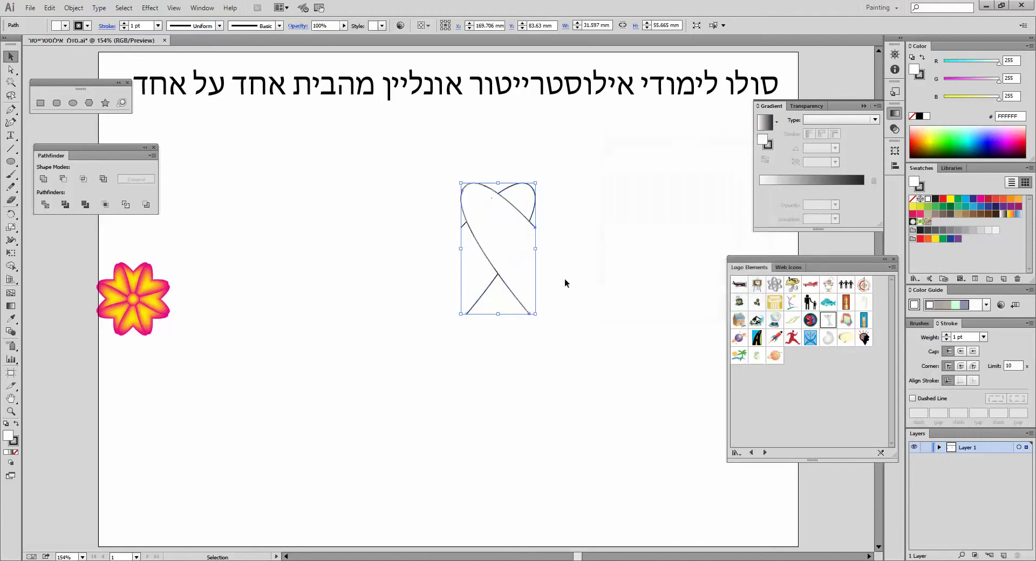
Move the reflected copy about 26 mm left so the two halves meet at the bottom tip as a heart.
left_click_drag(494, 218, 455, 218)
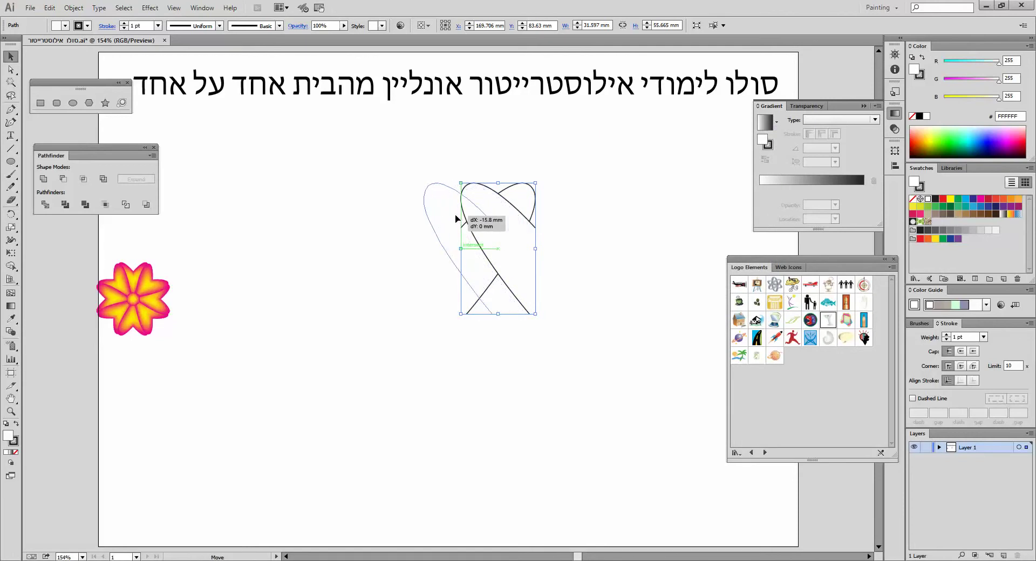
left_click_drag(456, 218, 438, 218)
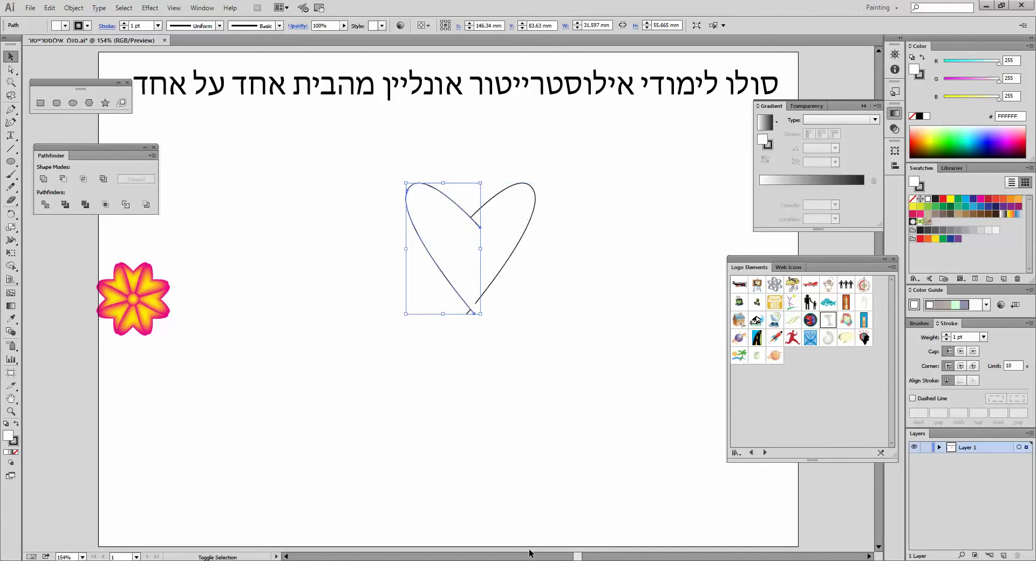
key("Left")
key("Left")
key("Left")
key("Left")
key("Left")
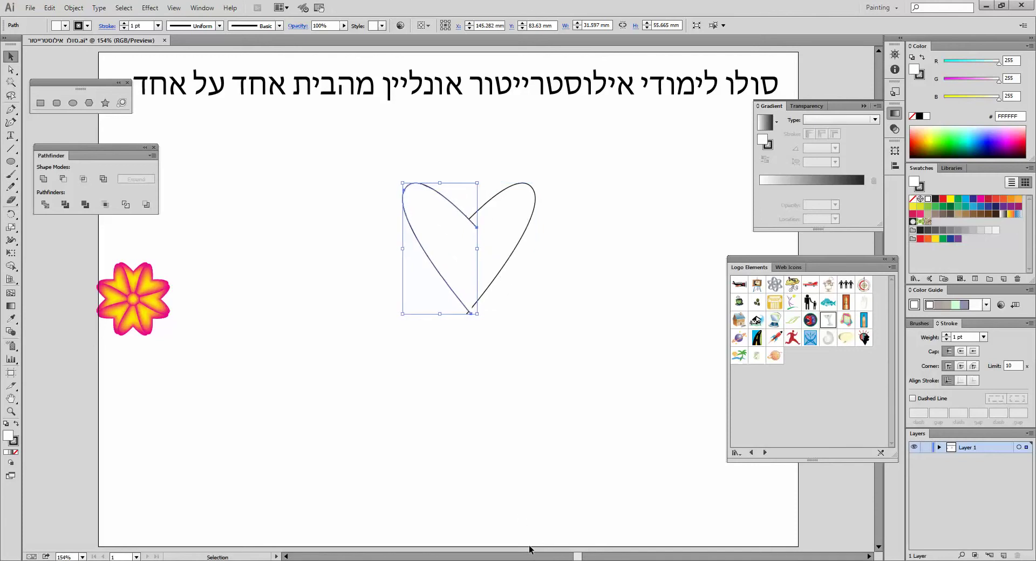
key("Left")
key("Left")
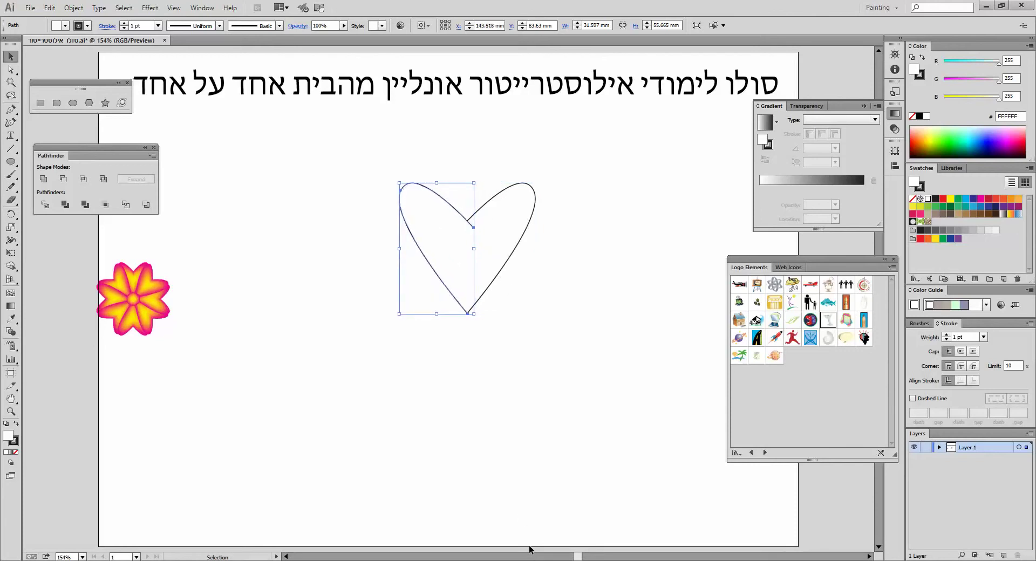
left_click(584, 338)
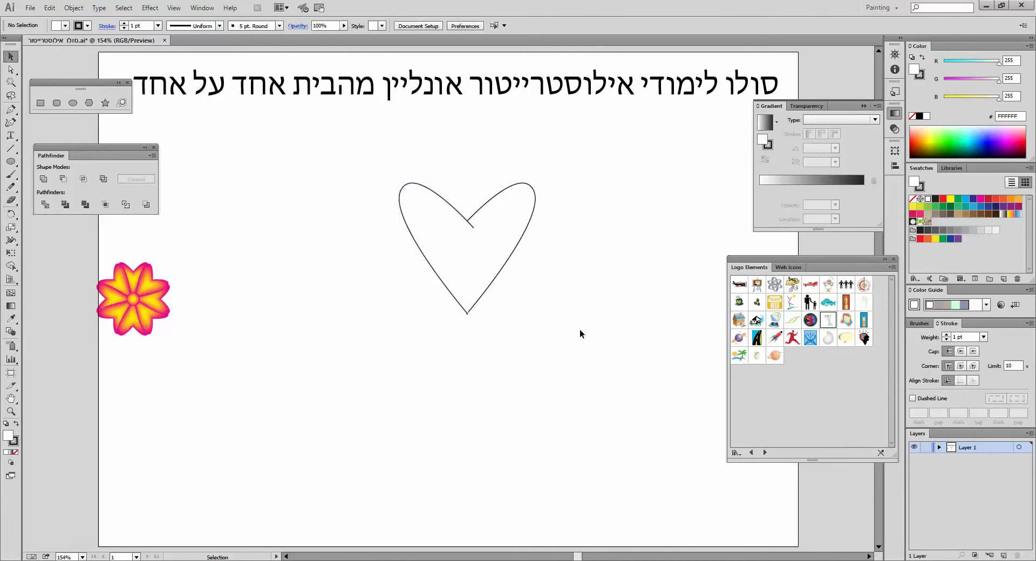
Unite both halves into a single heart with Pathfinder and move the heart slightly up the artboard.
left_click_drag(350, 141, 575, 341)
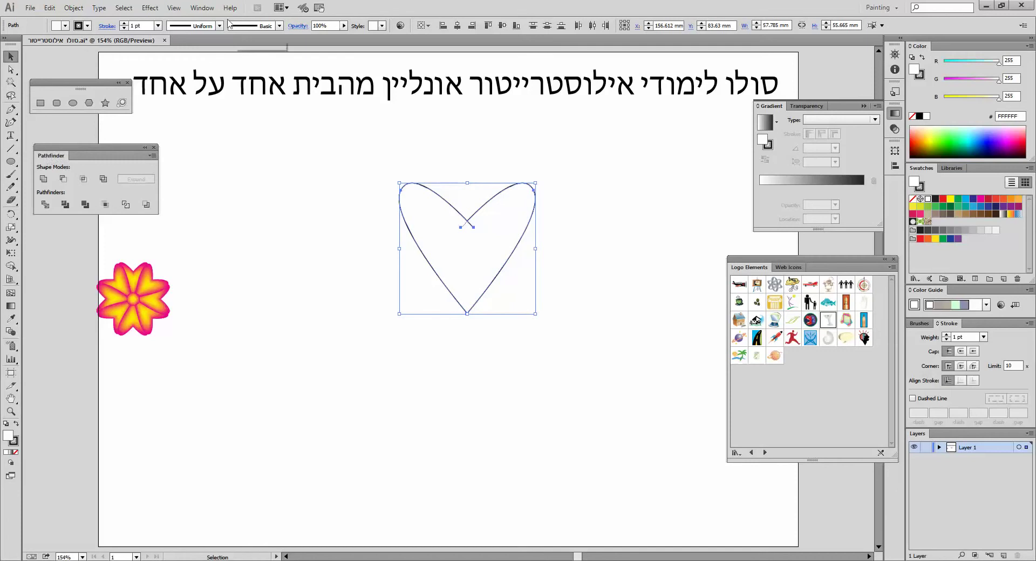
left_click(208, 8)
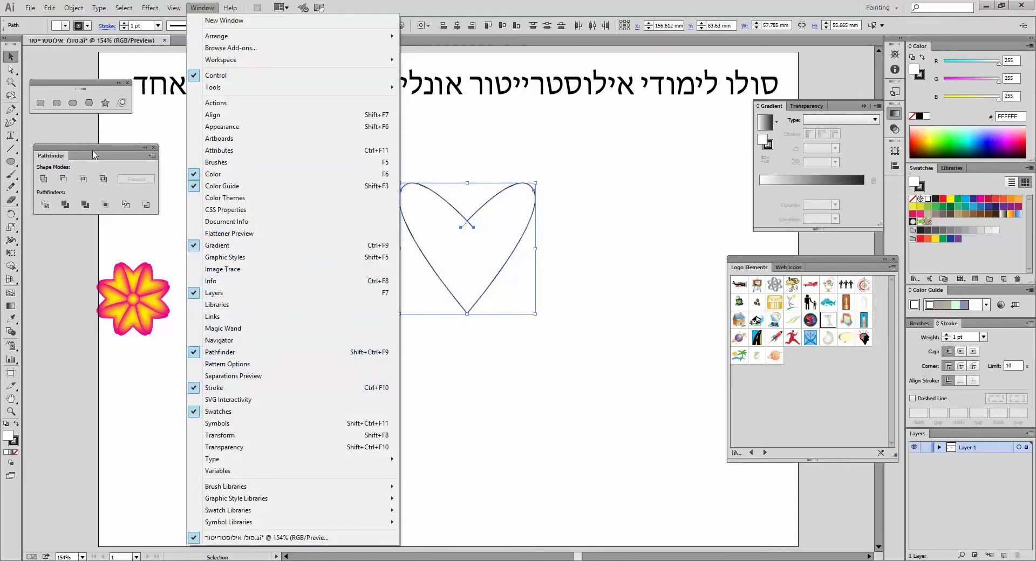
left_click(63, 168)
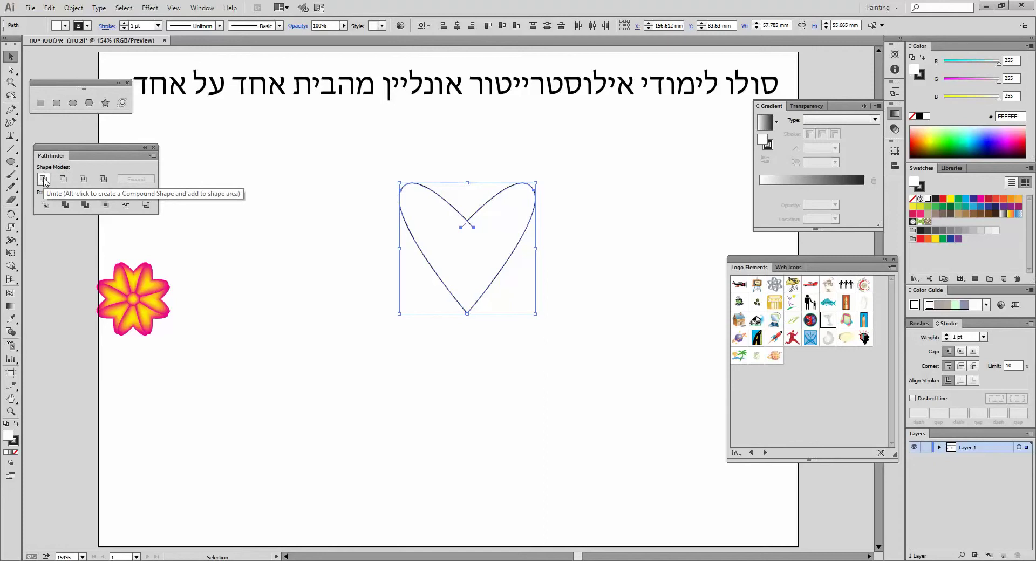
left_click(44, 179)
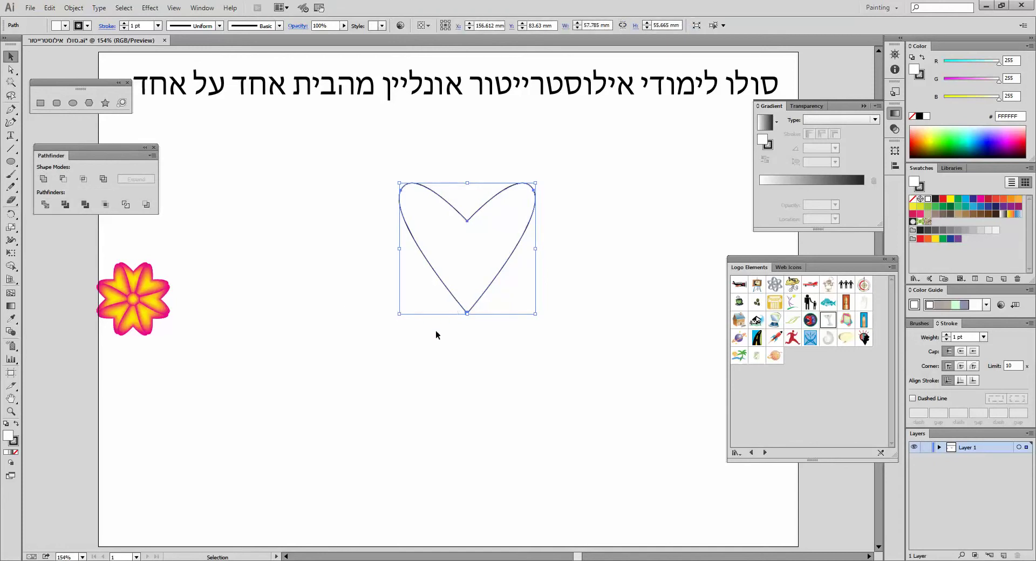
left_click_drag(465, 245, 459, 214)
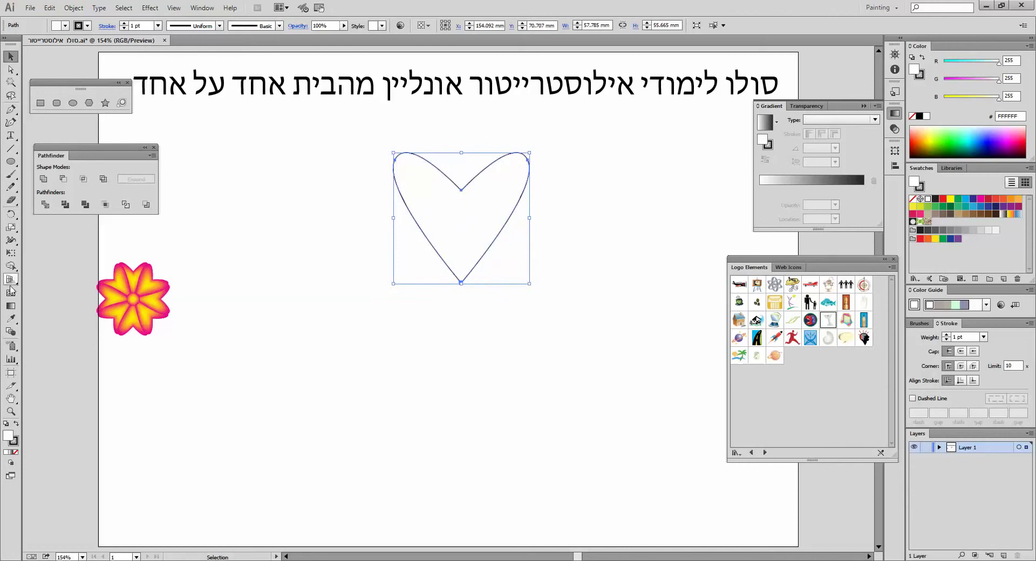
Create a copy of the heart rotated 45° around a point just below its bottom tip.
left_click(10, 214)
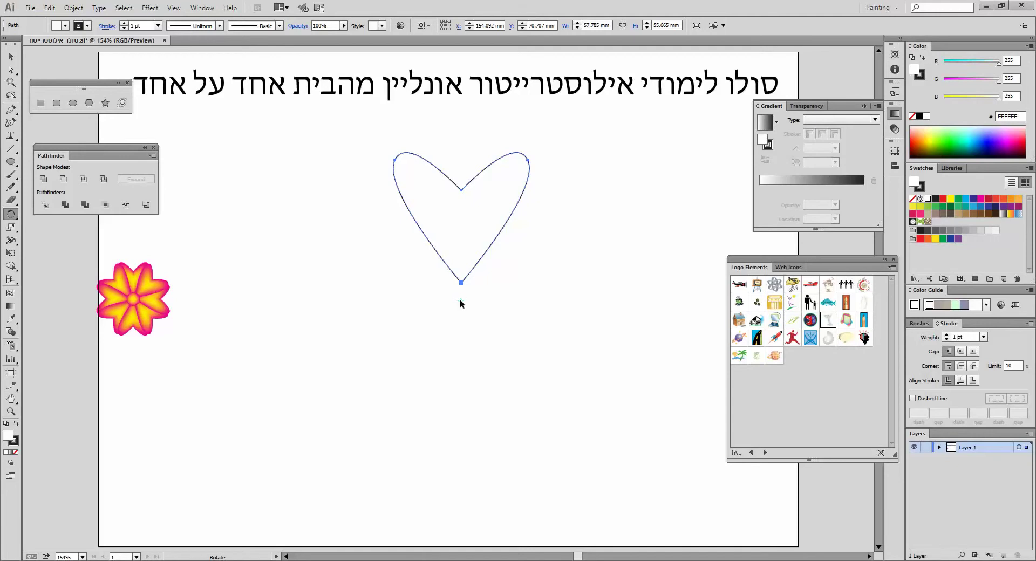
left_click(460, 301, "alt")
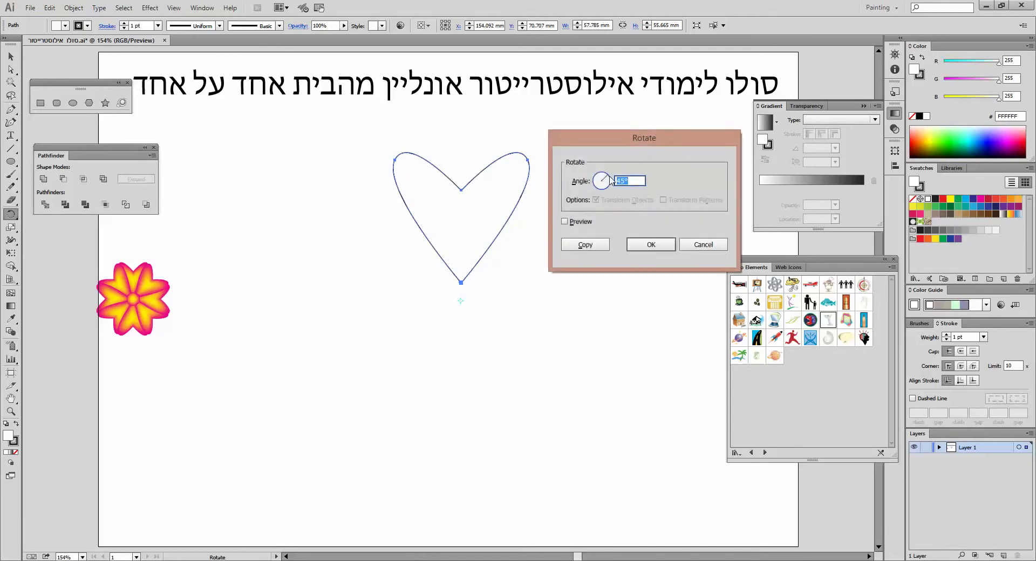
left_click(591, 247)
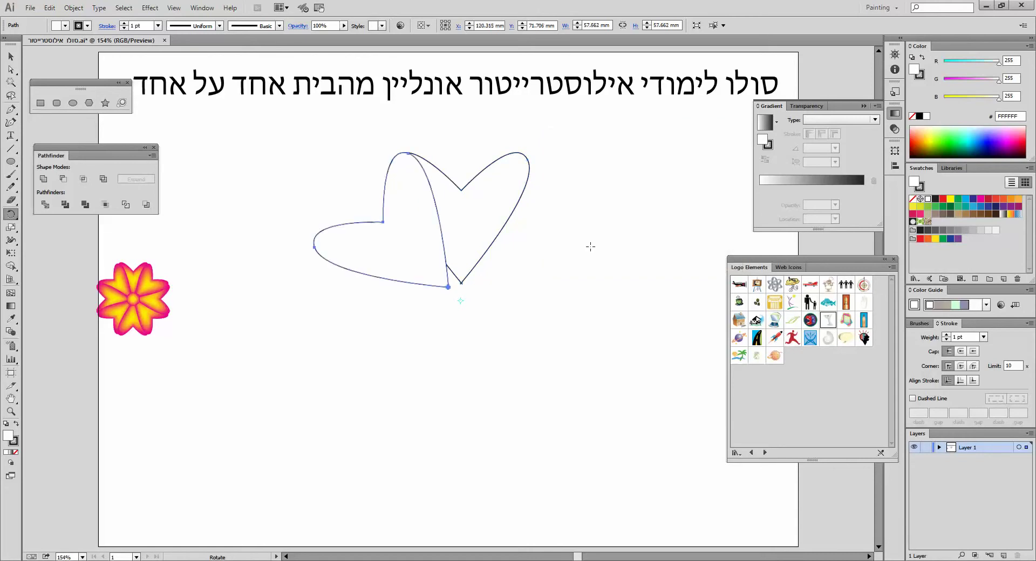
Repeat the rotated copy six more times to complete an eight-petal flower.
key("ctrl+d")
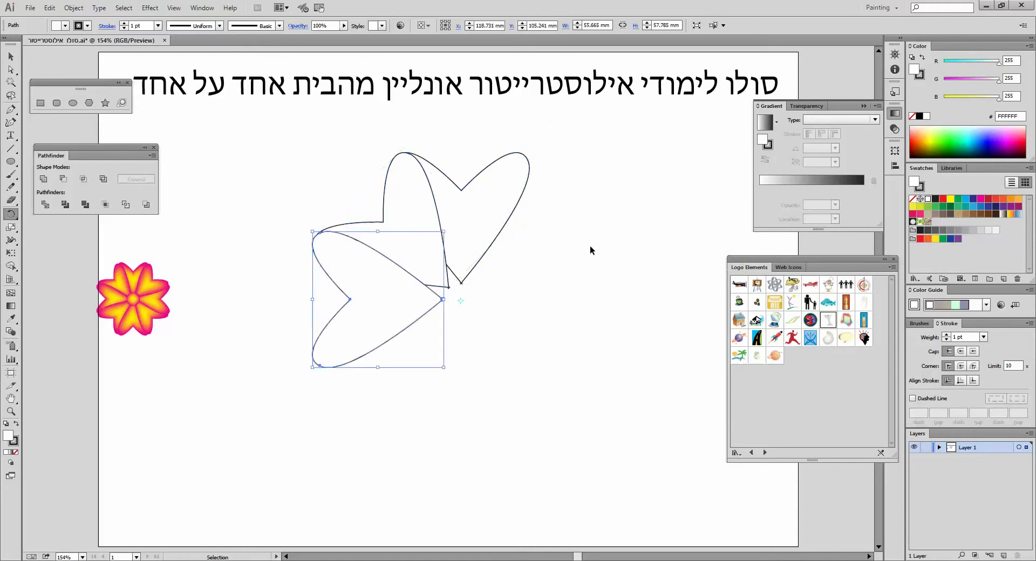
key("ctrl+d")
key("ctrl+d")
key("ctrl+d")
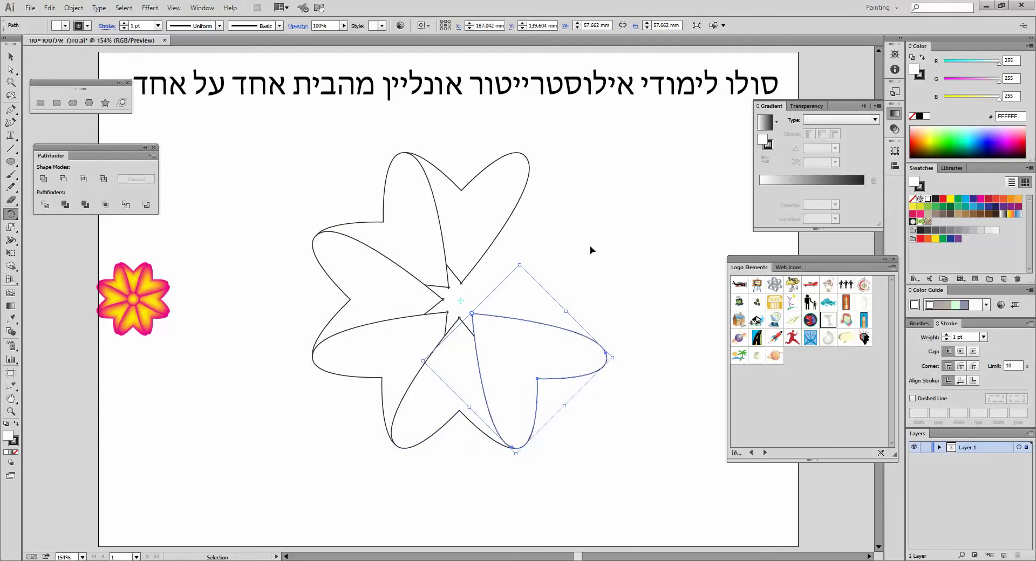
key("ctrl+d")
key("ctrl+d")
key("r")
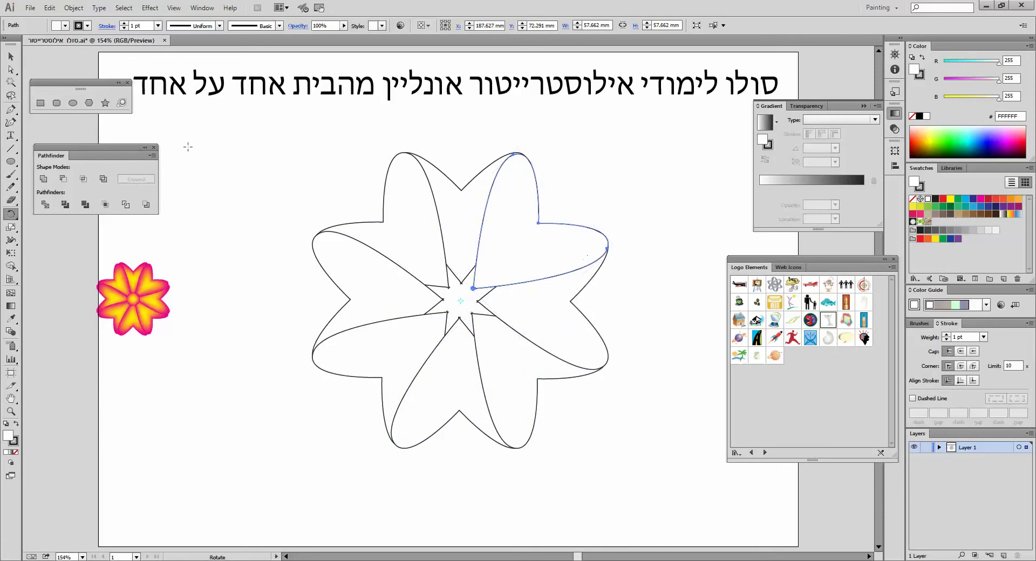
Select all eight heart petals and fill them with magenta (FF39FA).
left_click(11, 56)
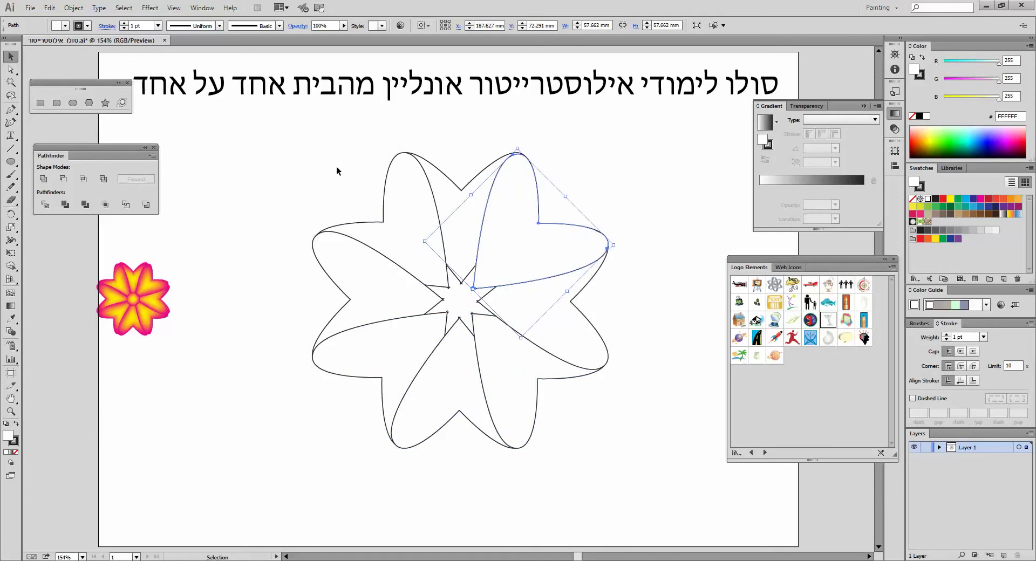
left_click_drag(330, 152, 620, 389)
left_click(1008, 135)
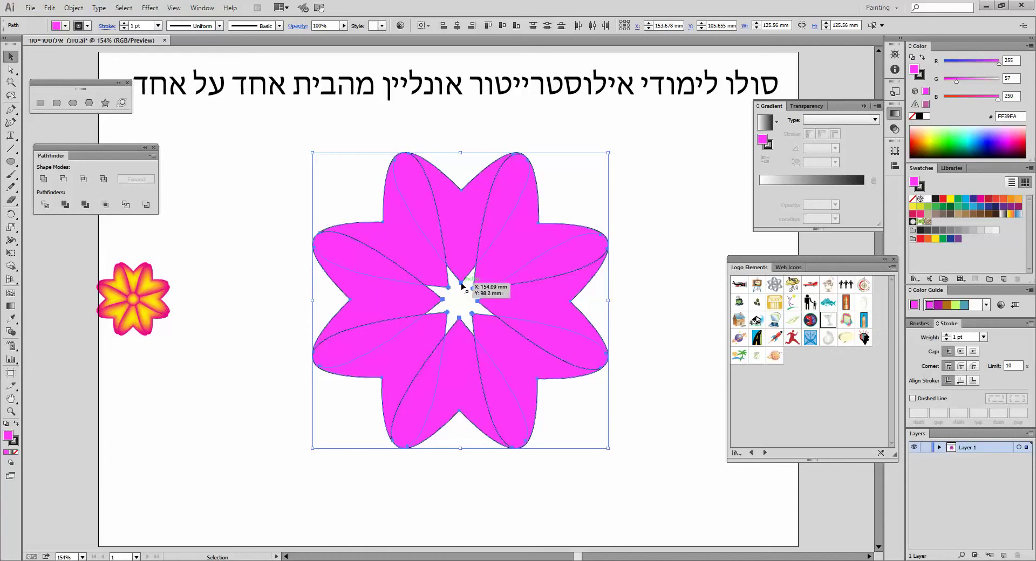
Apply a white-to-black linear gradient at 0° to all the petals and deselect them.
left_click(10, 307)
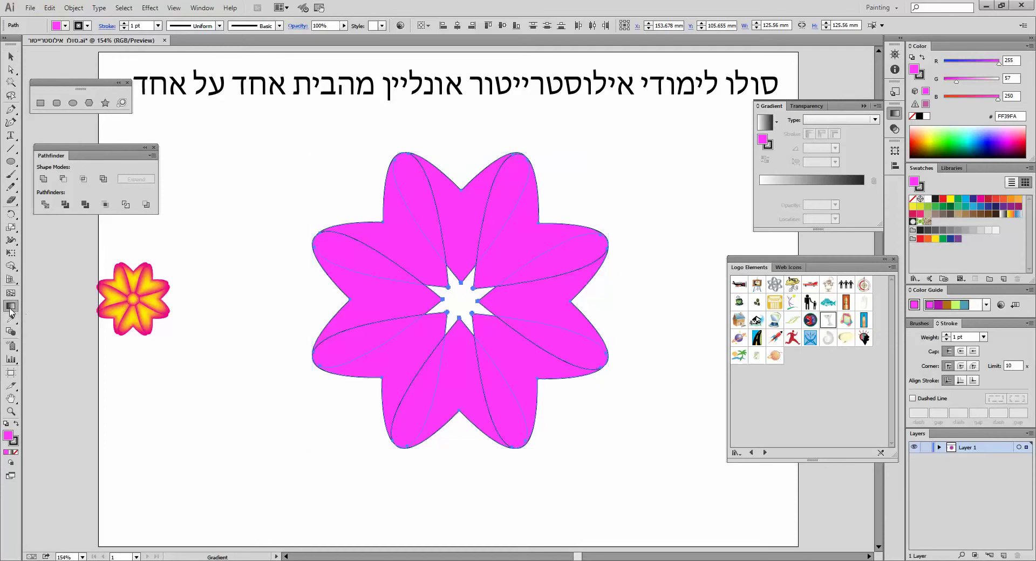
left_click(766, 124)
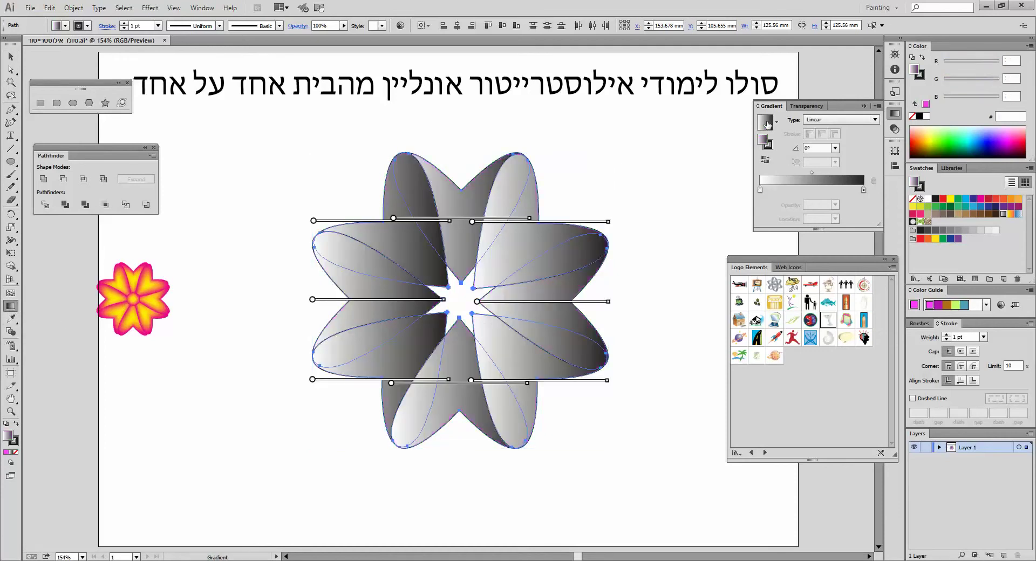
left_click(11, 56)
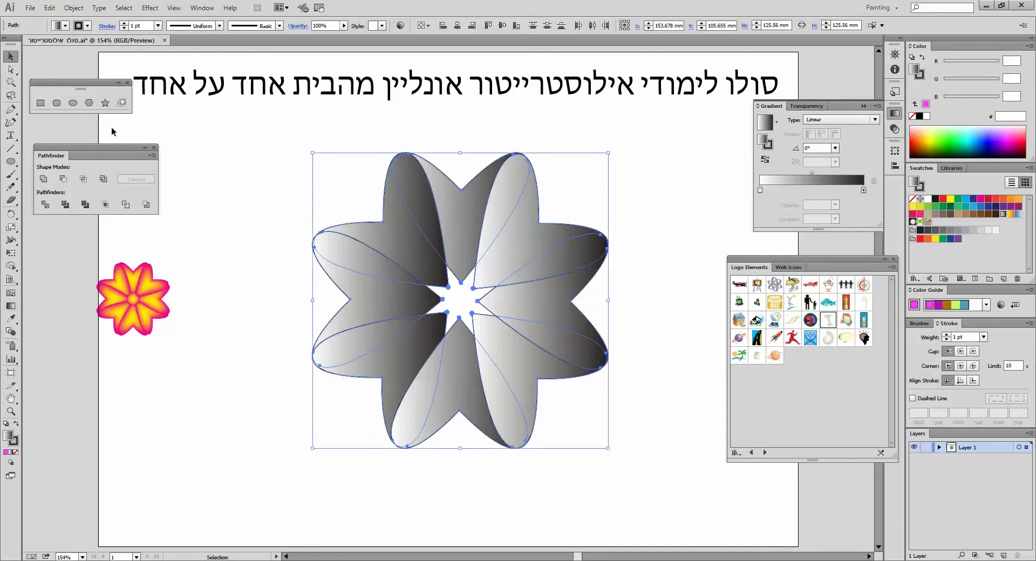
left_click(302, 376)
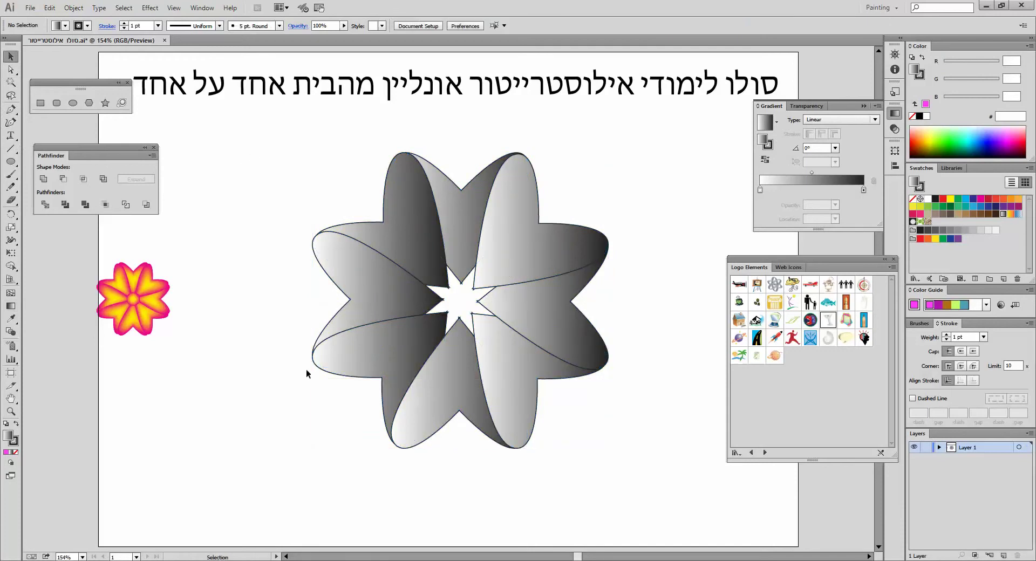
Undo the black-and-white gradient and add mesh points inside the eight magenta heart petals.
key("ctrl+z")
key("ctrl+z")
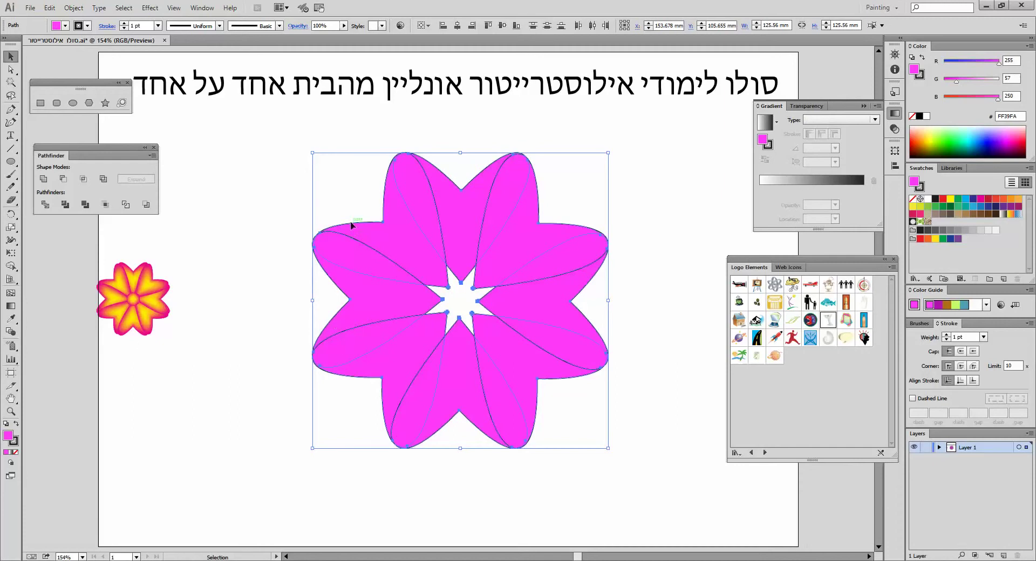
left_click(11, 295)
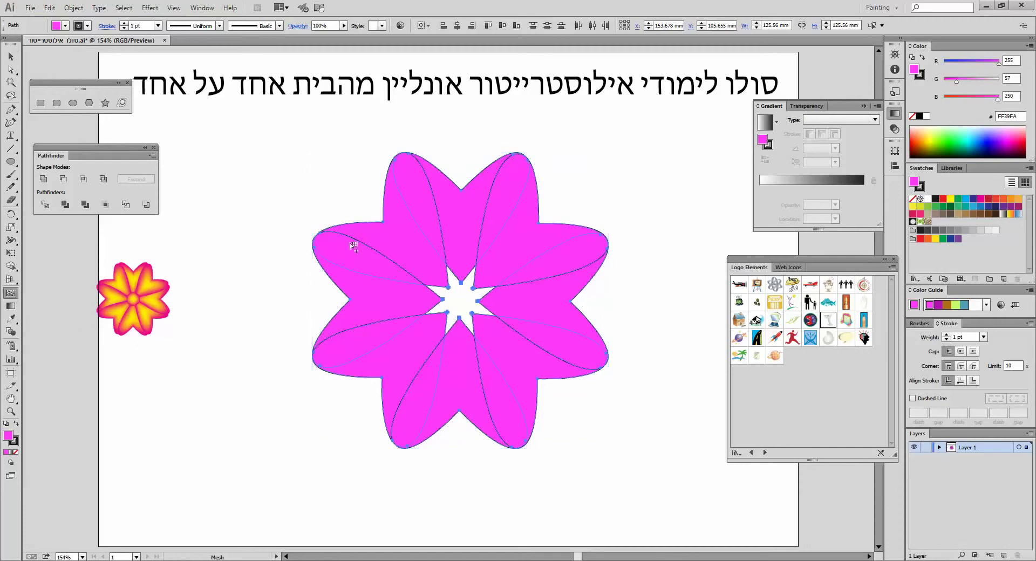
left_click(404, 238)
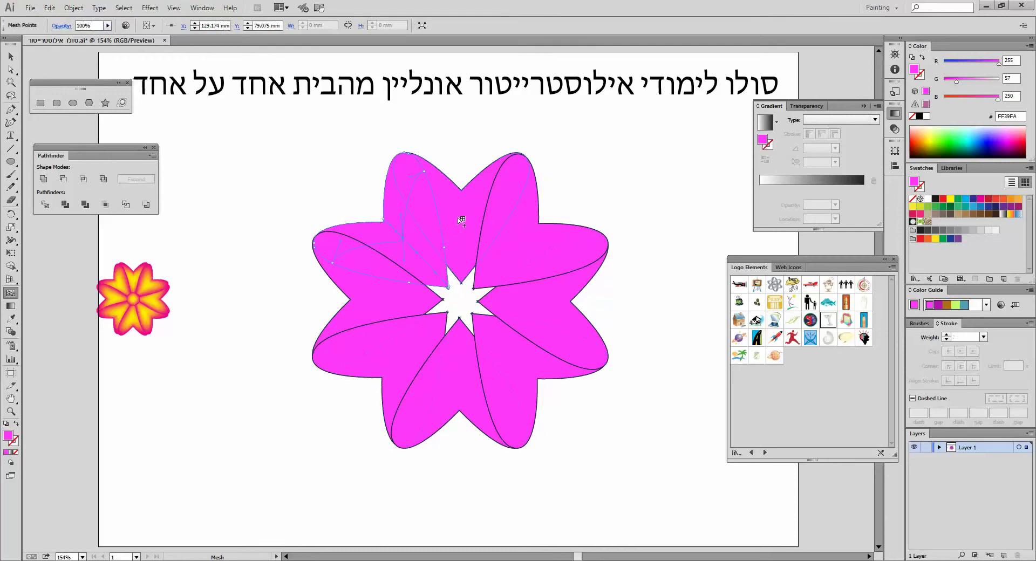
left_click(517, 236)
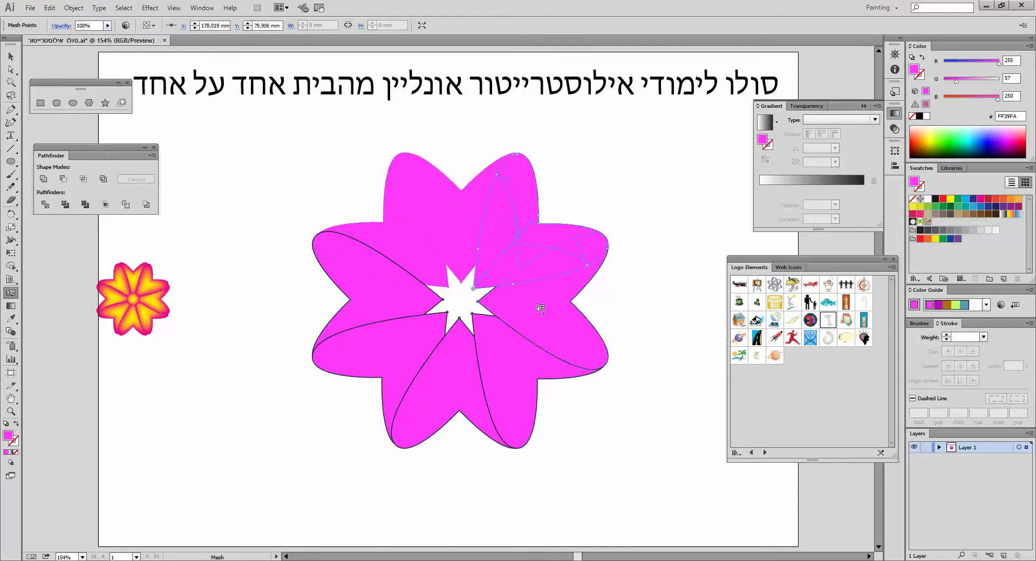
left_click(507, 365)
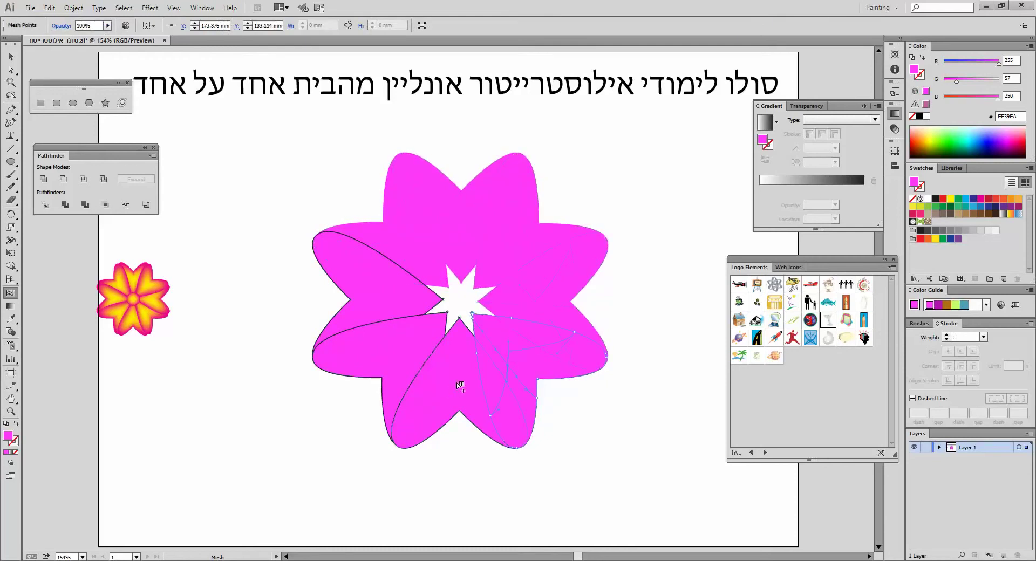
left_click(390, 352)
left_click(375, 294)
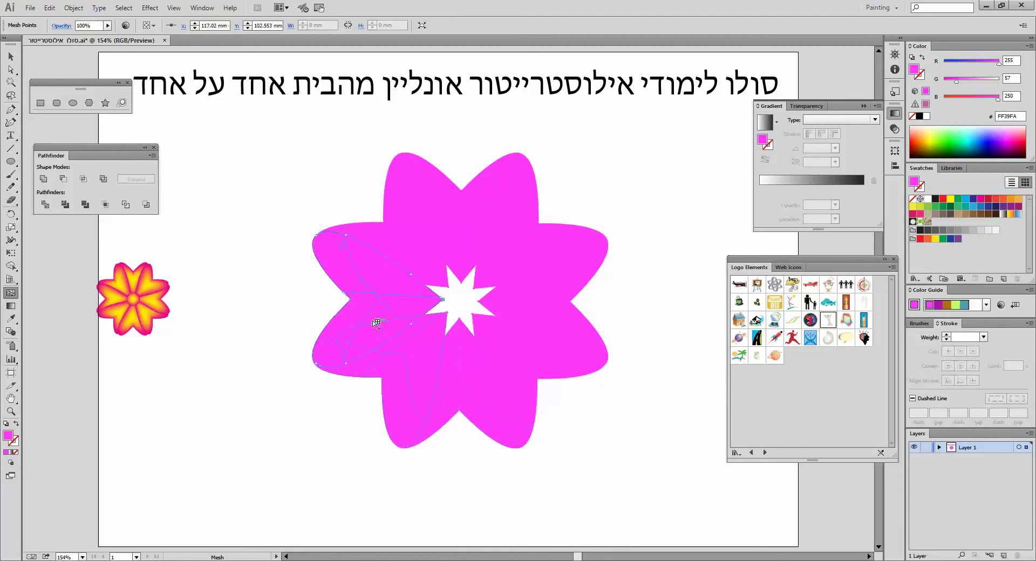
Lasso the mesh points inside the ring of petals, colour them yellow (FFF200) and deselect the flower.
left_click(10, 95)
mouse_move(304, 132)
left_mouse_down()
mouse_move(287, 175)
mouse_move(345, 396)
mouse_move(443, 480)
mouse_move(533, 477)
mouse_move(681, 270)
mouse_move(615, 173)
mouse_move(457, 124)
mouse_move(348, 157)
mouse_move(315, 232)
left_mouse_up()
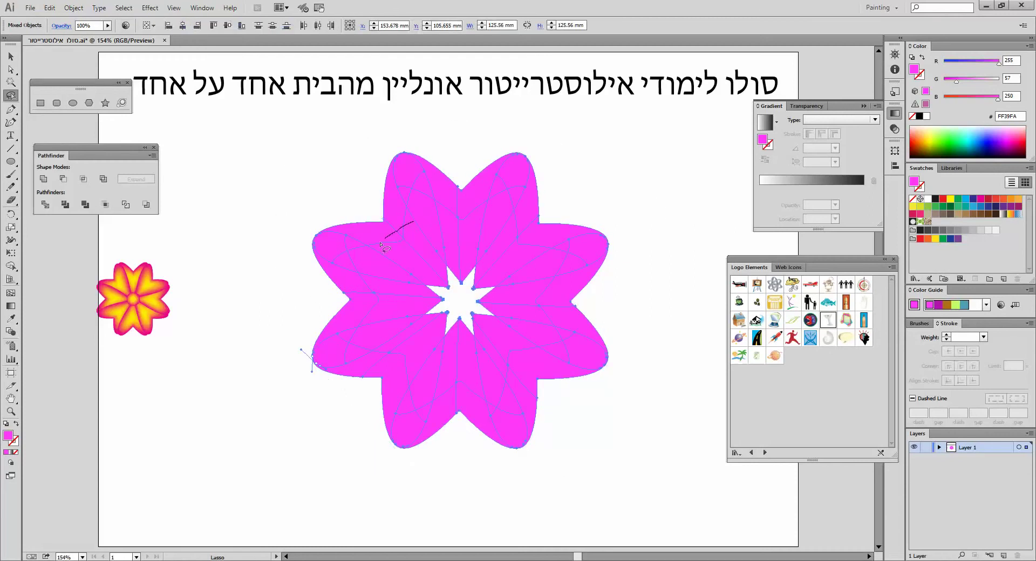
mouse_move(380, 244)
left_mouse_down()
mouse_move(360, 283)
mouse_move(363, 305)
mouse_move(389, 372)
mouse_move(425, 389)
mouse_move(480, 389)
mouse_move(521, 364)
mouse_move(550, 336)
mouse_move(559, 286)
left_mouse_up()
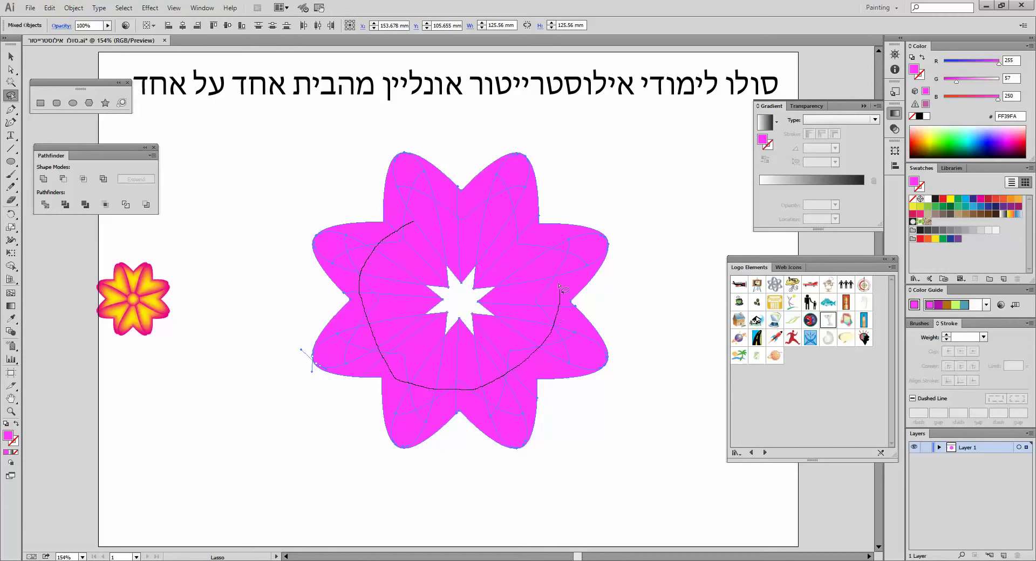
mouse_move(542, 249)
left_mouse_down()
mouse_move(479, 206)
mouse_move(440, 207)
mouse_move(483, 234)
left_mouse_up()
mouse_move(501, 341)
left_mouse_down()
mouse_move(472, 362)
mouse_move(425, 365)
mouse_move(411, 350)
mouse_move(391, 286)
mouse_move(421, 223)
left_mouse_up()
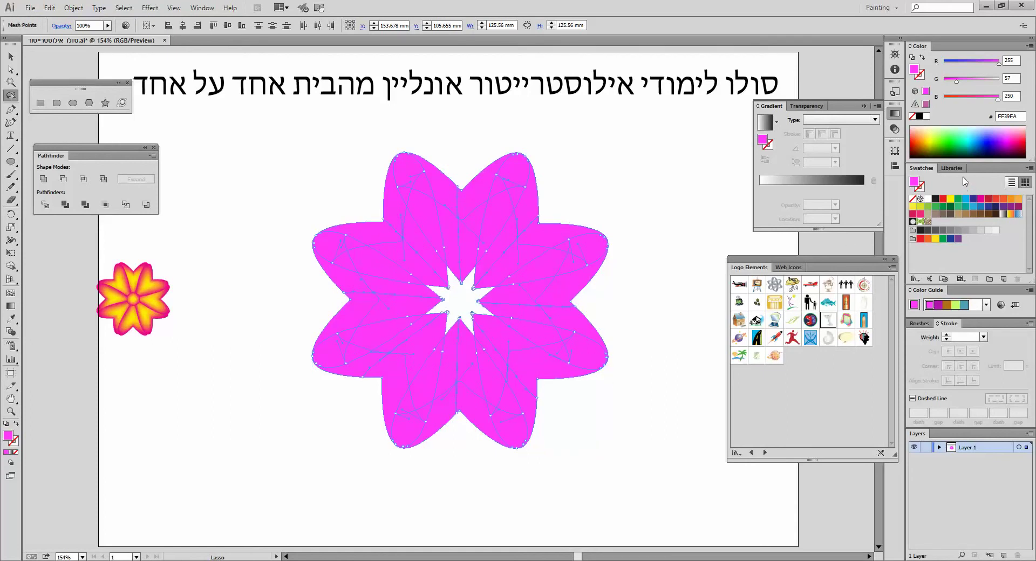
left_click(934, 142)
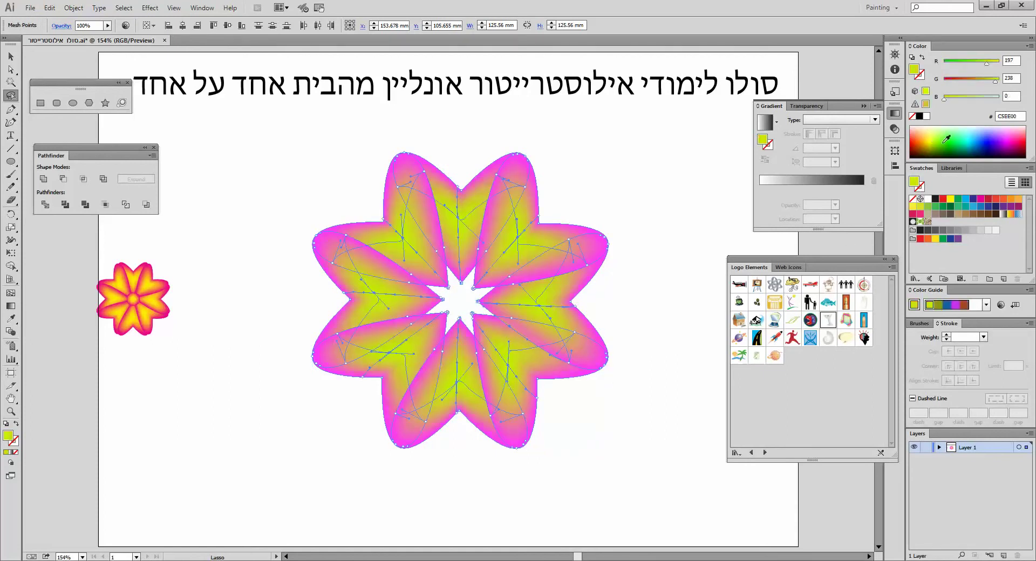
left_click(950, 199)
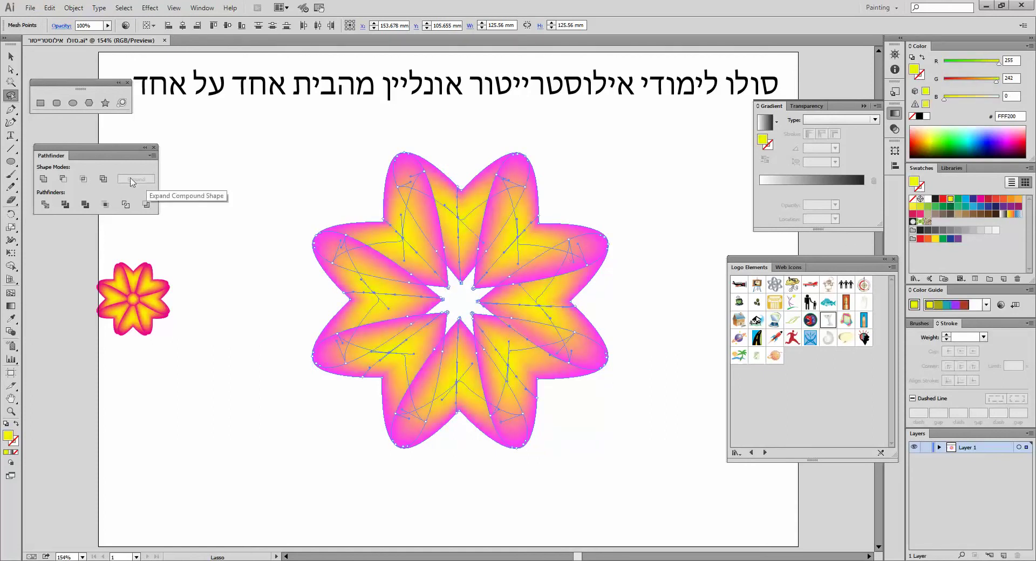
left_click(11, 57)
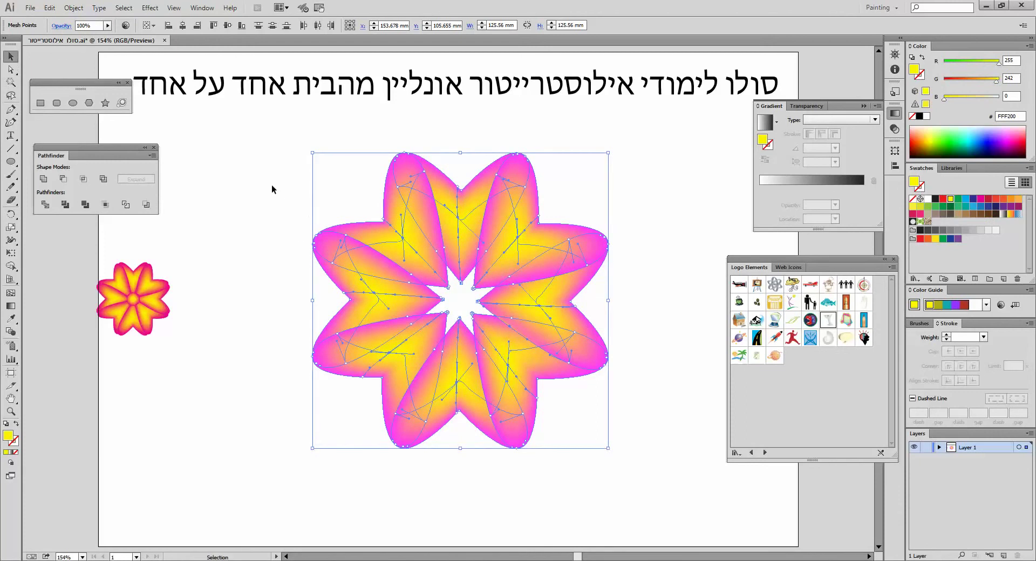
left_click(366, 206)
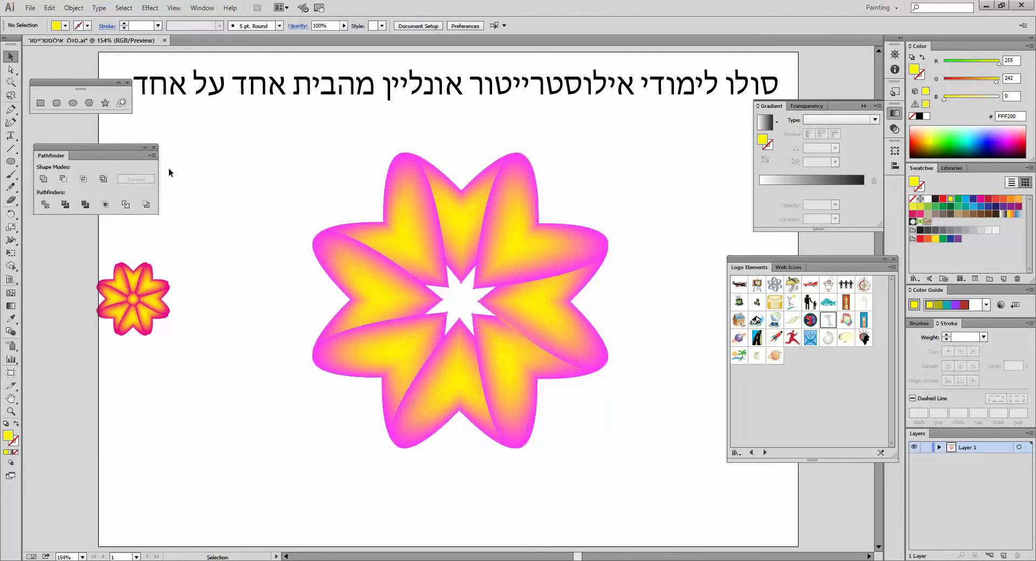
Draw a yellow circle about 34 mm wide over the flower's centre and add a mesh point in its middle.
left_click(73, 103)
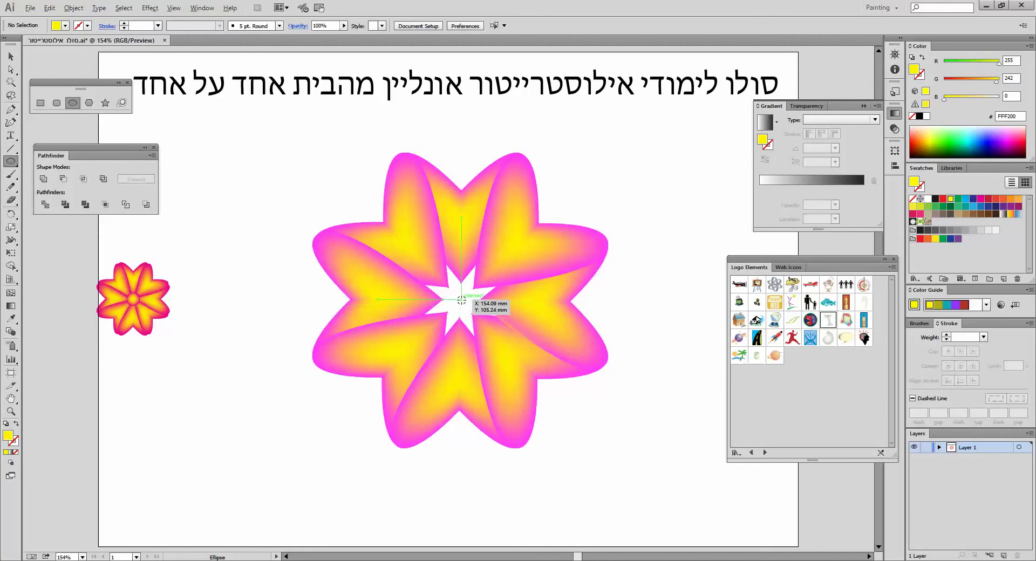
left_click_drag(461, 301, 501, 269)
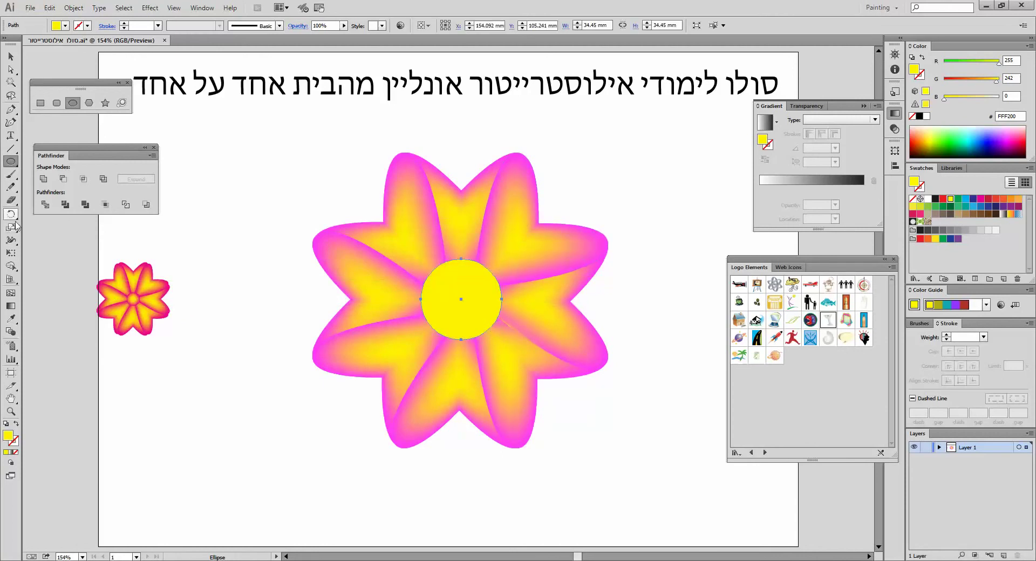
left_click(11, 292)
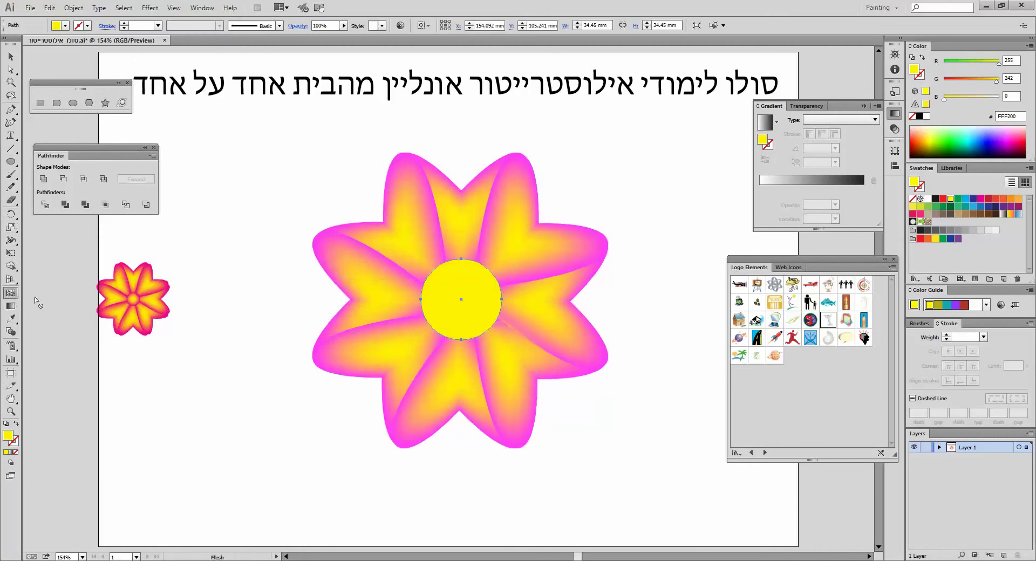
left_click(461, 299)
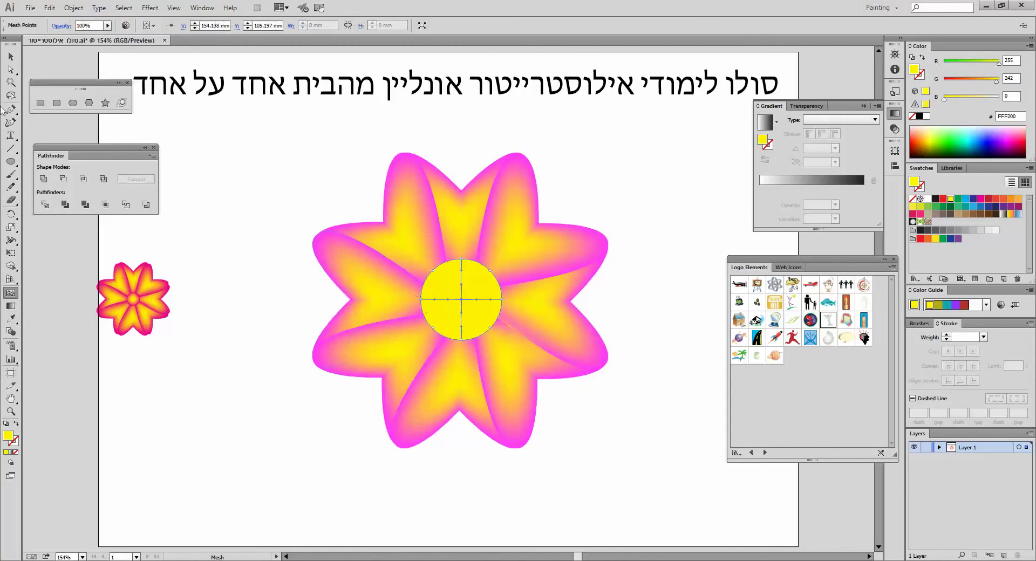
left_click(10, 95)
mouse_move(462, 290)
left_mouse_down()
mouse_move(449, 300)
mouse_move(472, 314)
mouse_move(478, 303)
mouse_move(459, 289)
left_mouse_up()
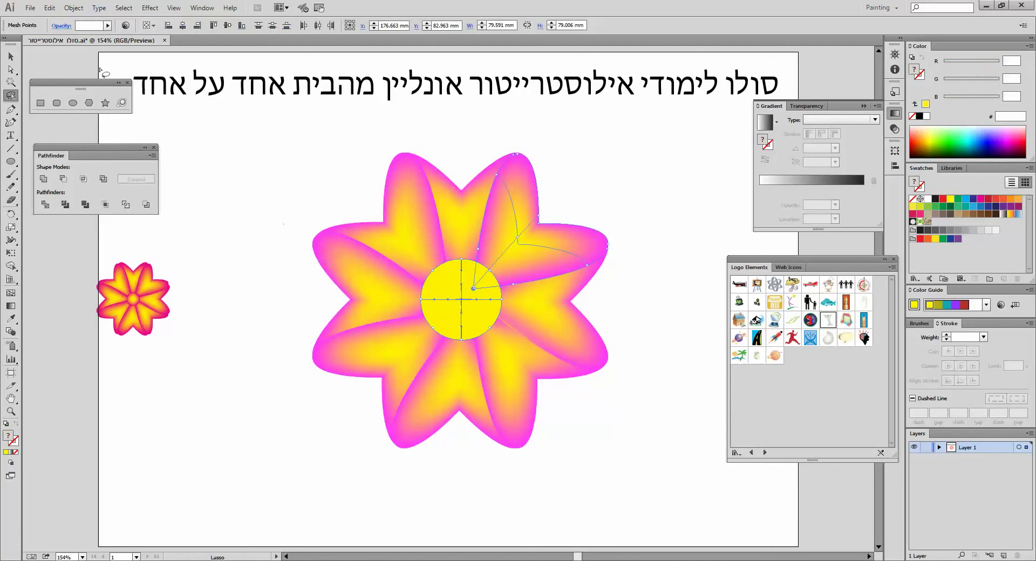
left_click(9, 57)
left_click(259, 148)
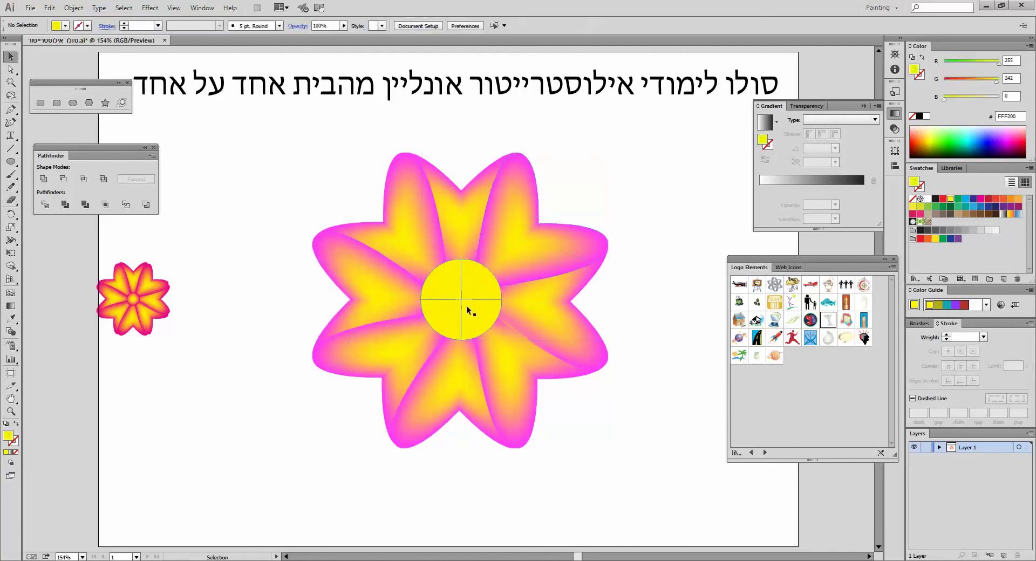
Move the yellow circle clear of the flower, lasso its centre mesh point and colour it red (ED1C24).
left_click_drag(436, 323, 205, 359)
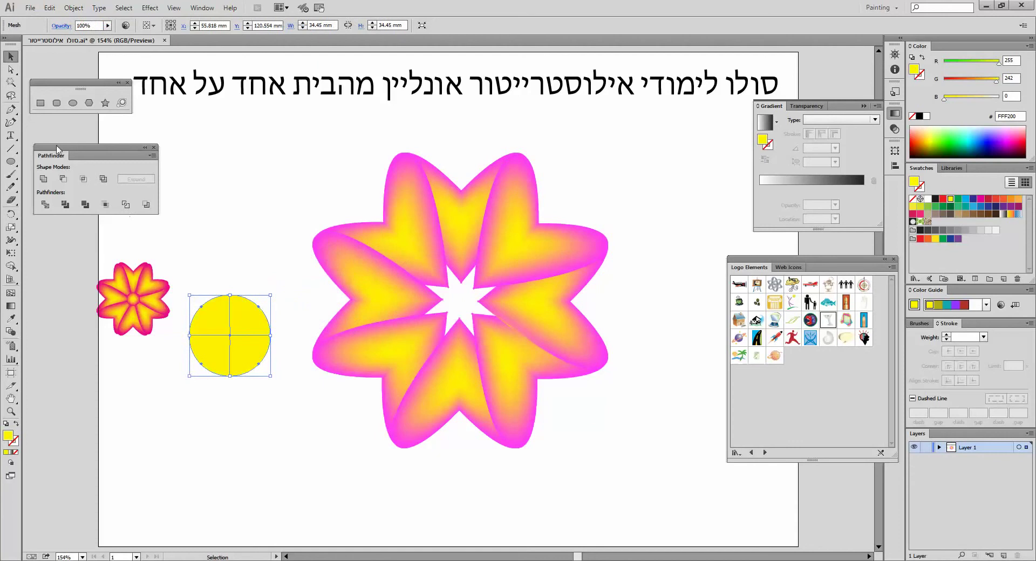
mouse_move(240, 327)
left_mouse_down()
mouse_move(227, 358)
mouse_move(245, 350)
mouse_move(237, 325)
left_mouse_up()
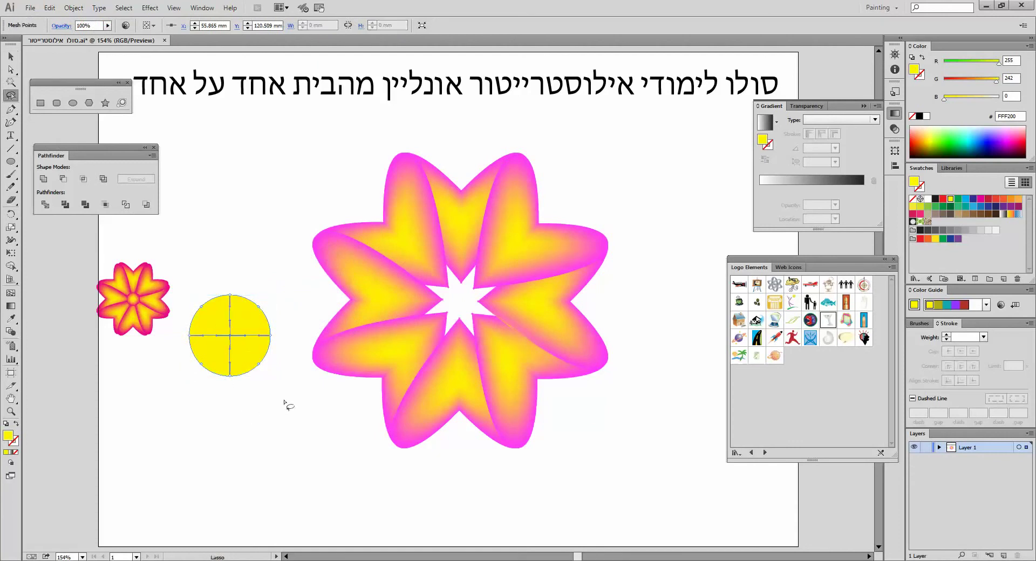
left_click(939, 201)
left_click(944, 200)
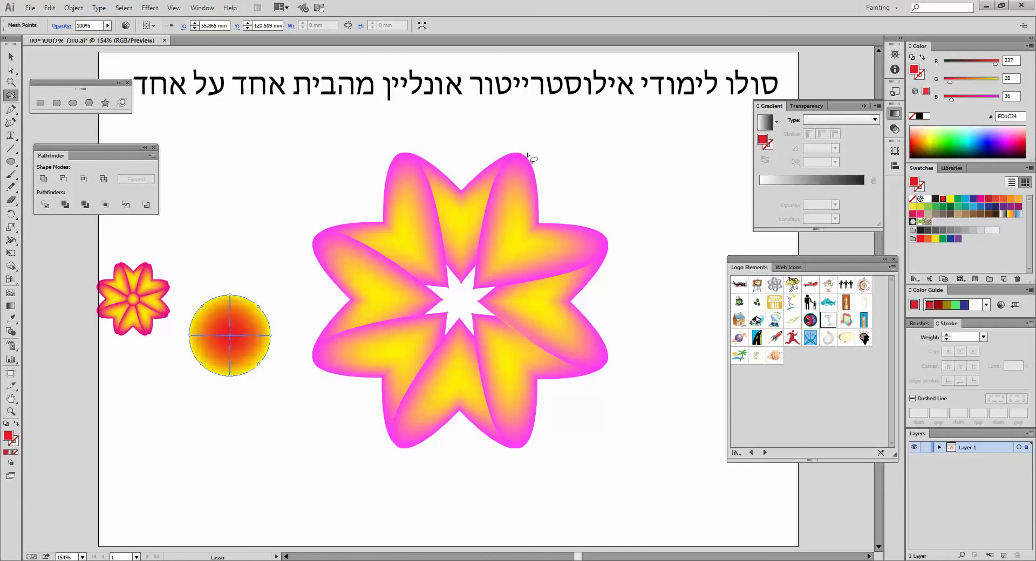
Move the red-centred circle back onto the middle of the large flower and deselect it.
left_click(6, 56)
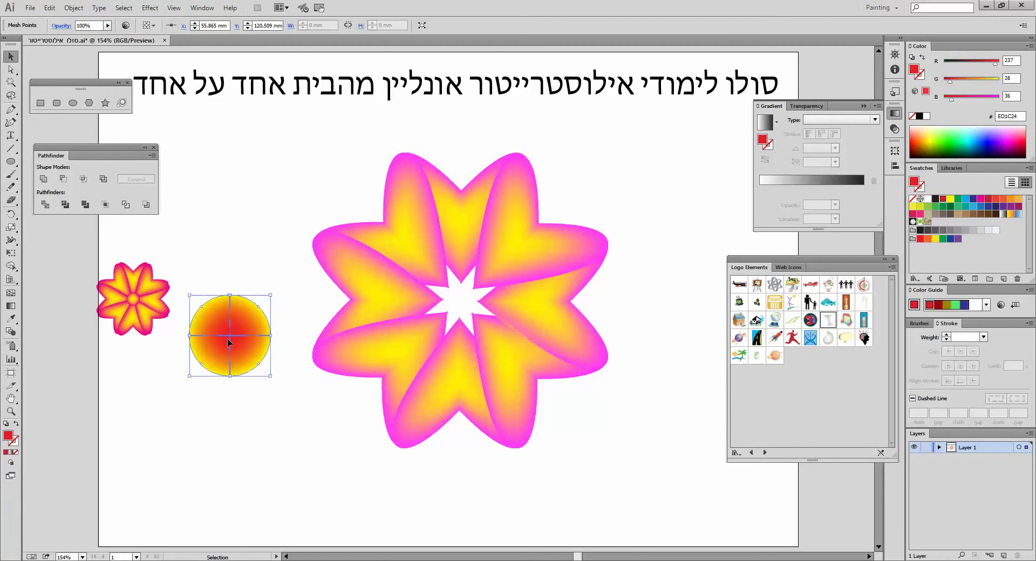
left_click_drag(228, 341, 458, 307)
left_click(629, 476)
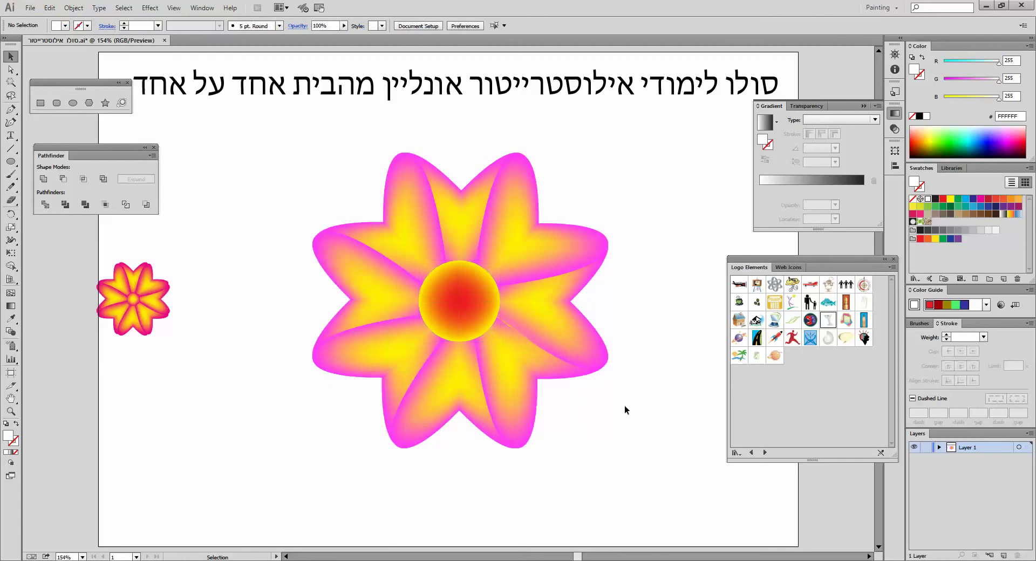
Shrink the new flower to about 14 mm, scale down the example flower too, and place both near the artboard's left edge.
left_click_drag(343, 167, 621, 420)
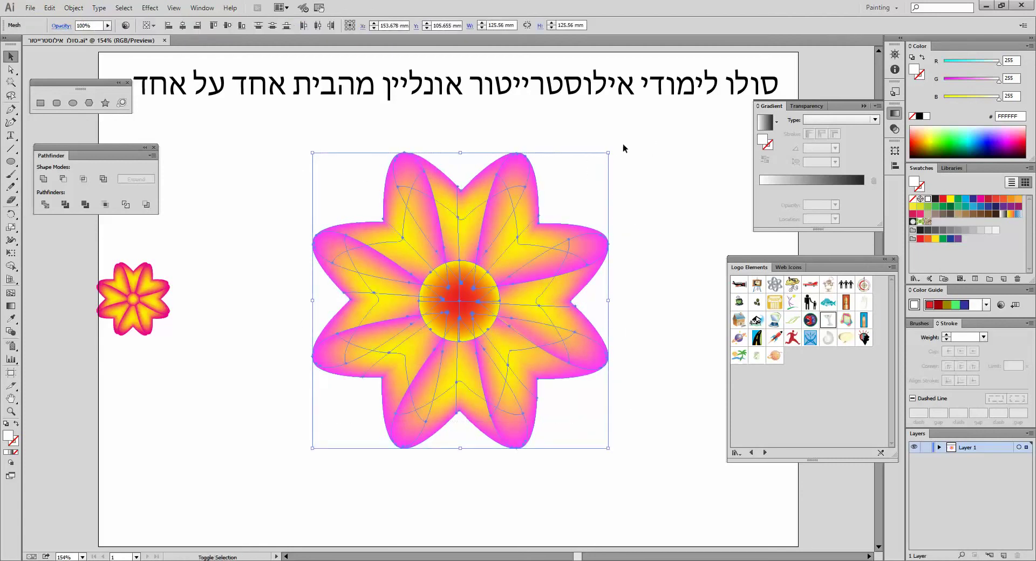
left_click_drag(608, 153, 108, 430)
left_click(173, 260)
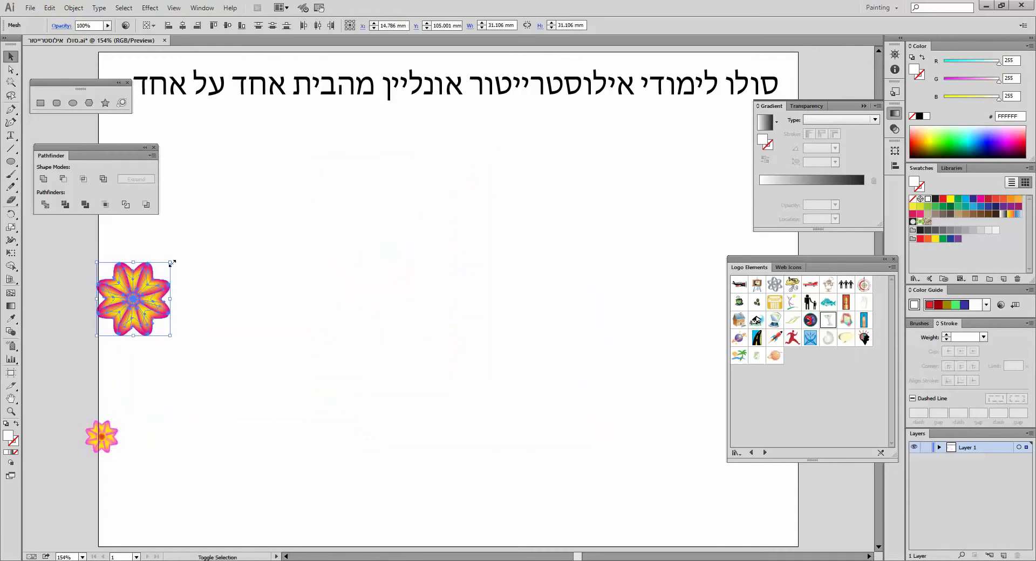
left_click_drag(174, 260, 70, 266)
left_click(56, 339)
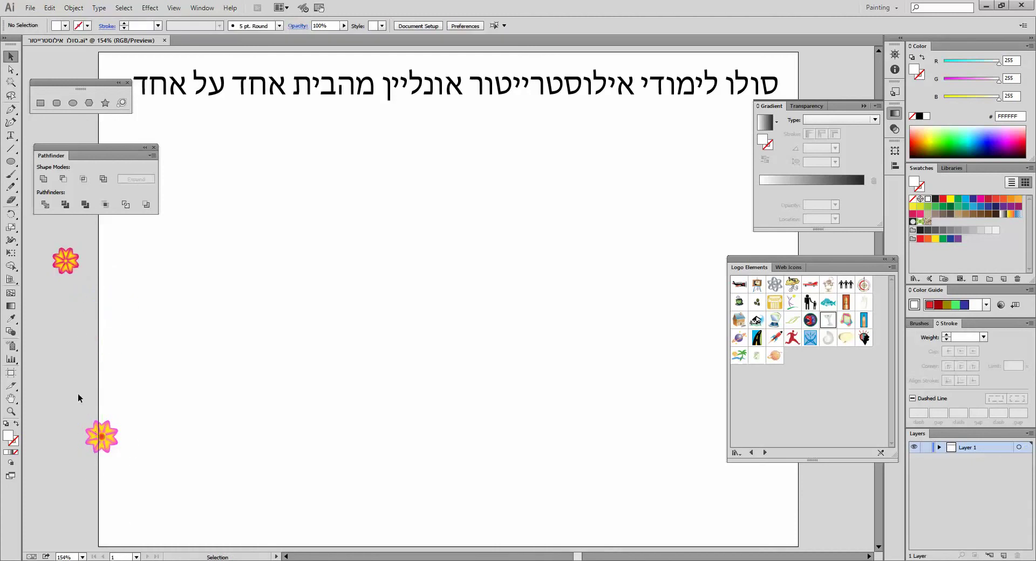
Add the new flower and the example flower to the swatches as patterns.
left_click_drag(78, 398, 942, 229)
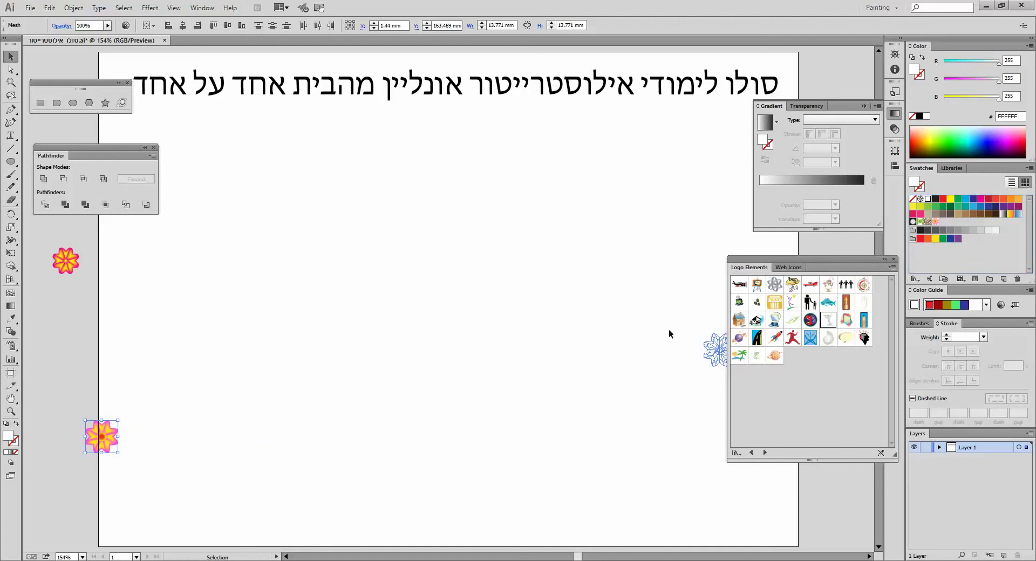
left_click_drag(65, 262, 948, 227)
Test the example flower's pattern and red as fills on a large five-pointed star, and delete the star.
left_click(105, 102)
left_click_drag(533, 357, 324, 142)
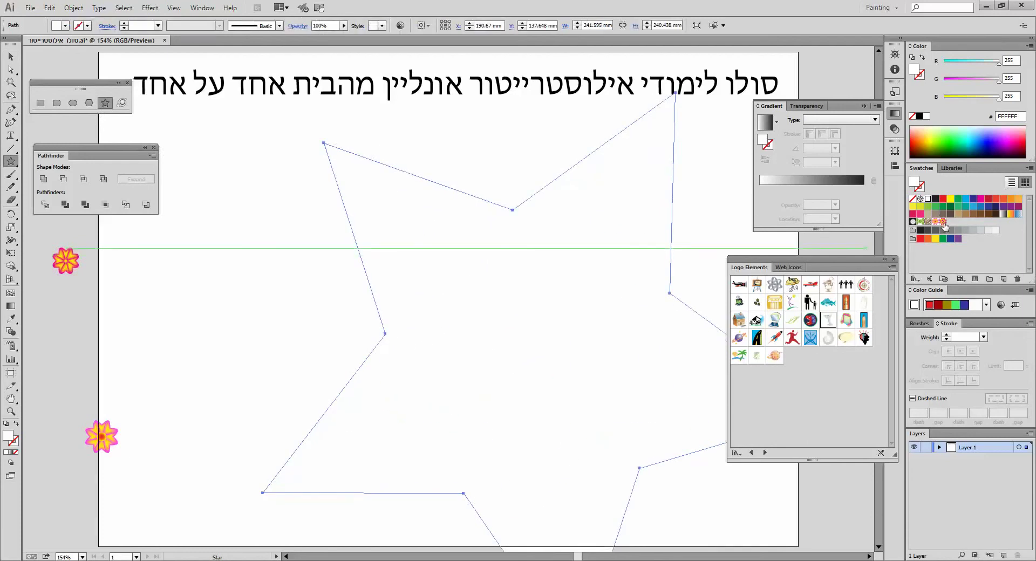
left_click(942, 222)
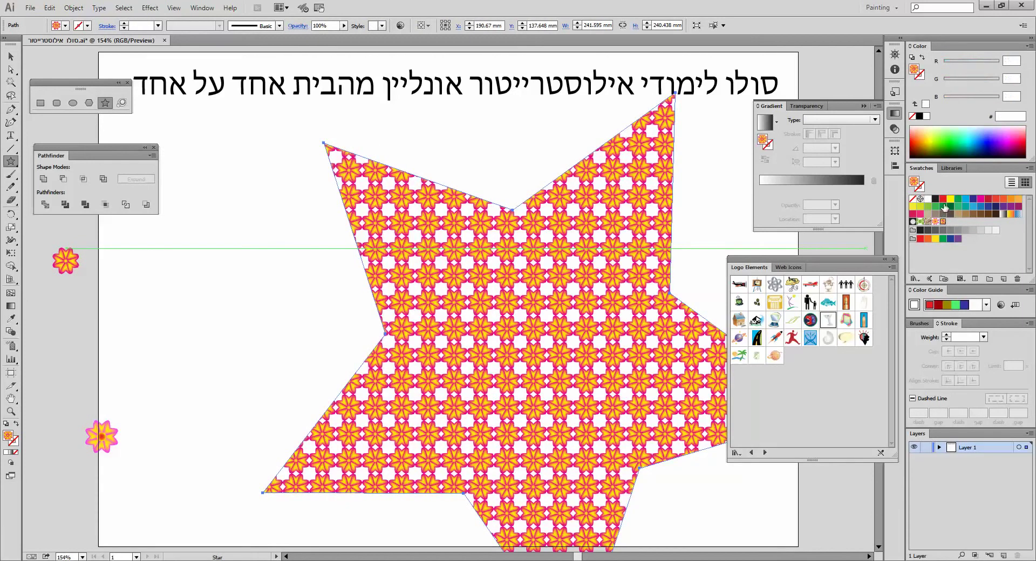
left_click(942, 199)
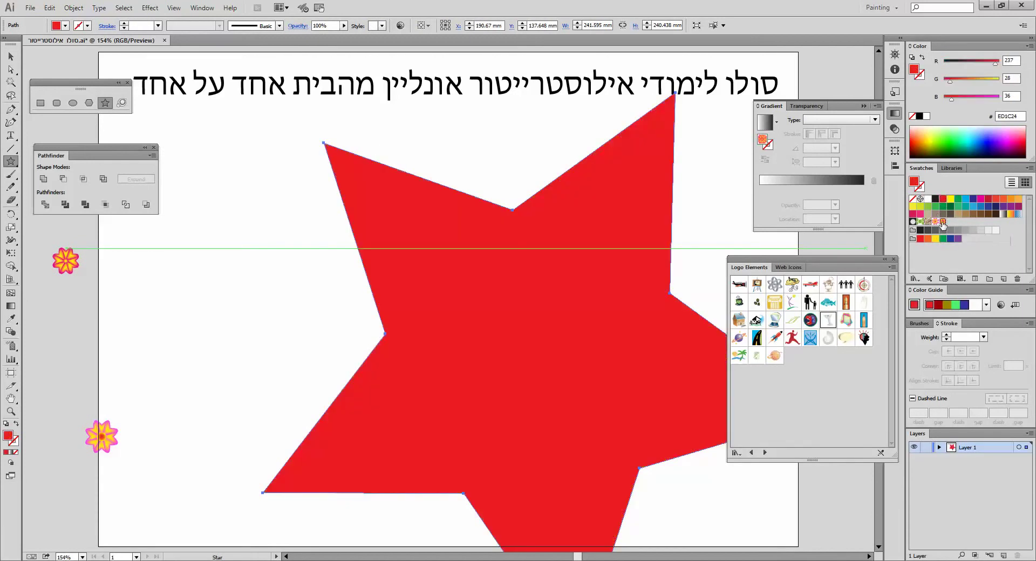
left_click(942, 222)
left_click(11, 57)
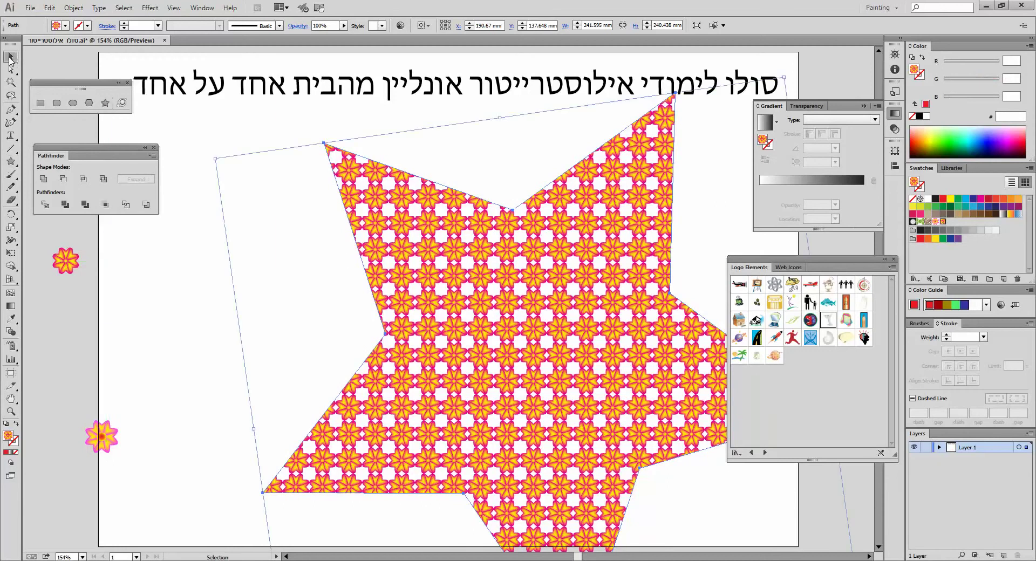
key("Delete")
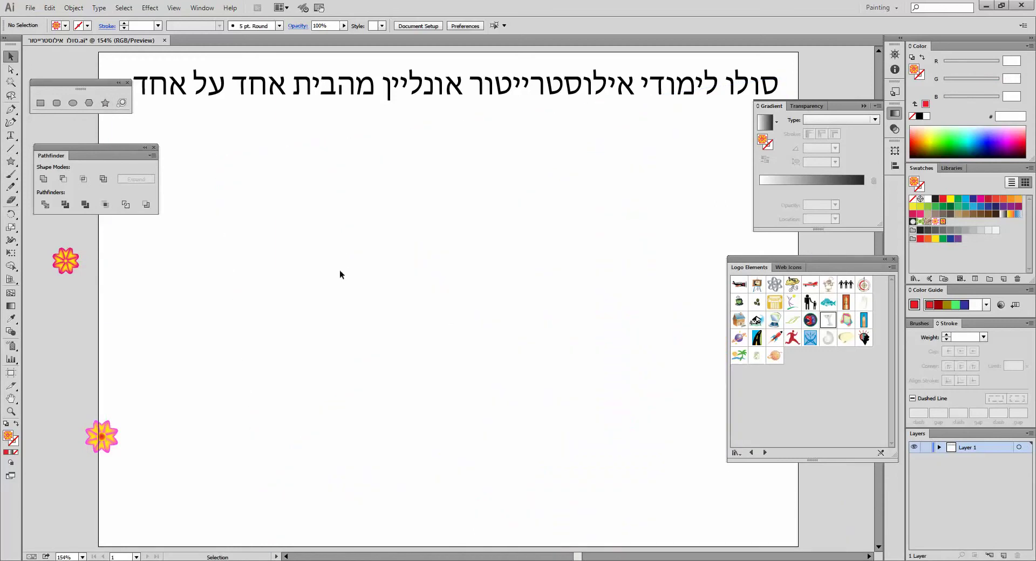
Add the Hebrew text הבהבהבהבה to the artboard and enlarge it to about 197 mm wide.
left_click(11, 135)
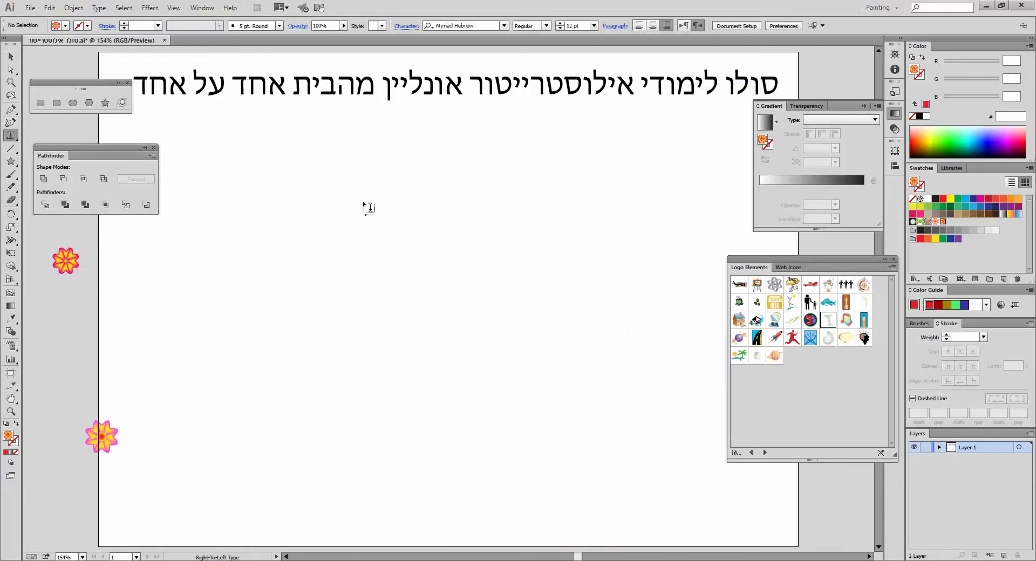
left_click(364, 201)
type("הבהבהבהבה")
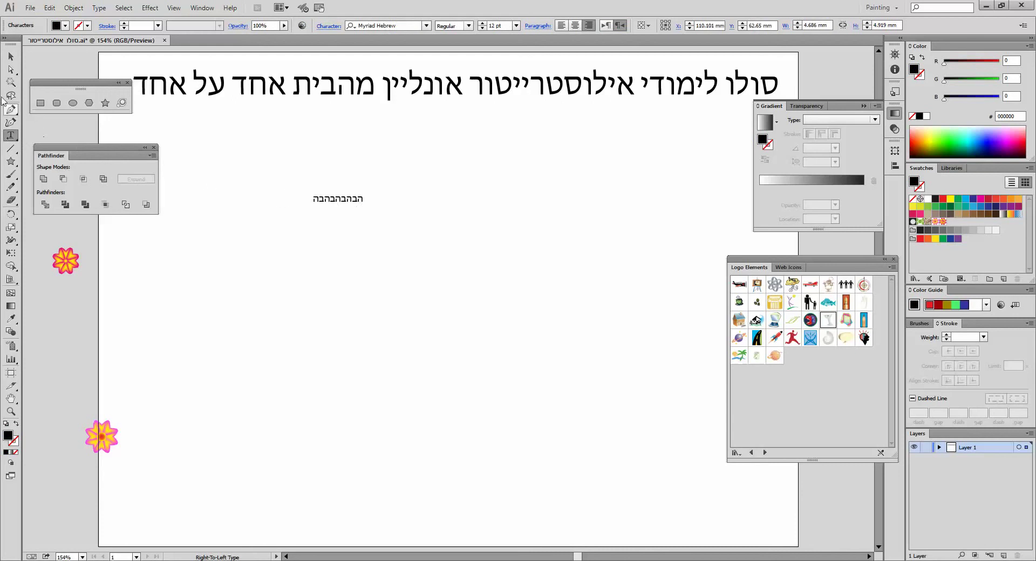
left_click(13, 52)
left_click_drag(364, 205, 661, 390)
left_click_drag(316, 198, 198, 119)
Fill the large Hebrew text with the example flower's pattern, give it a 6 pt stroke and deselect it.
left_click(970, 130)
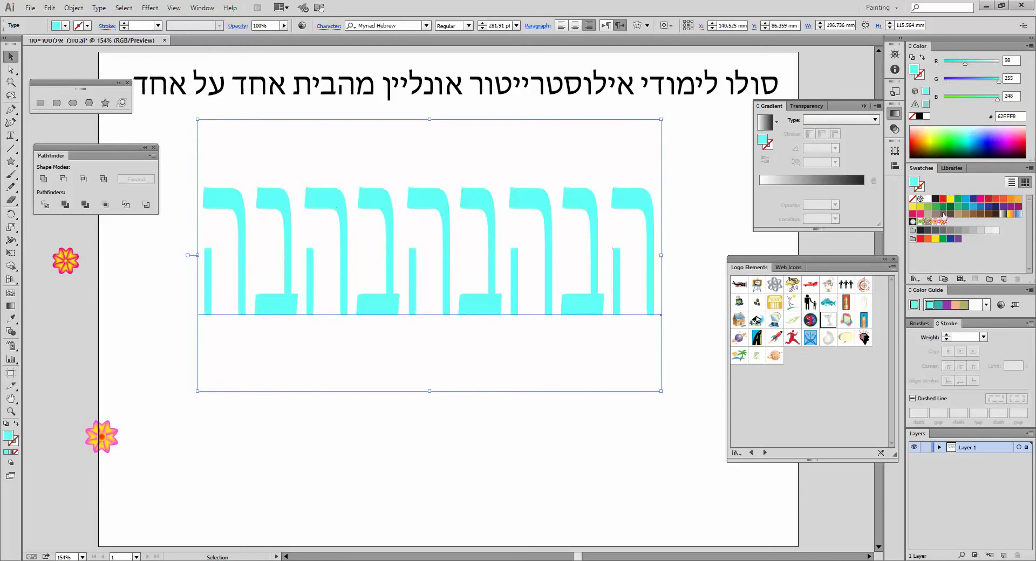
left_click(943, 221)
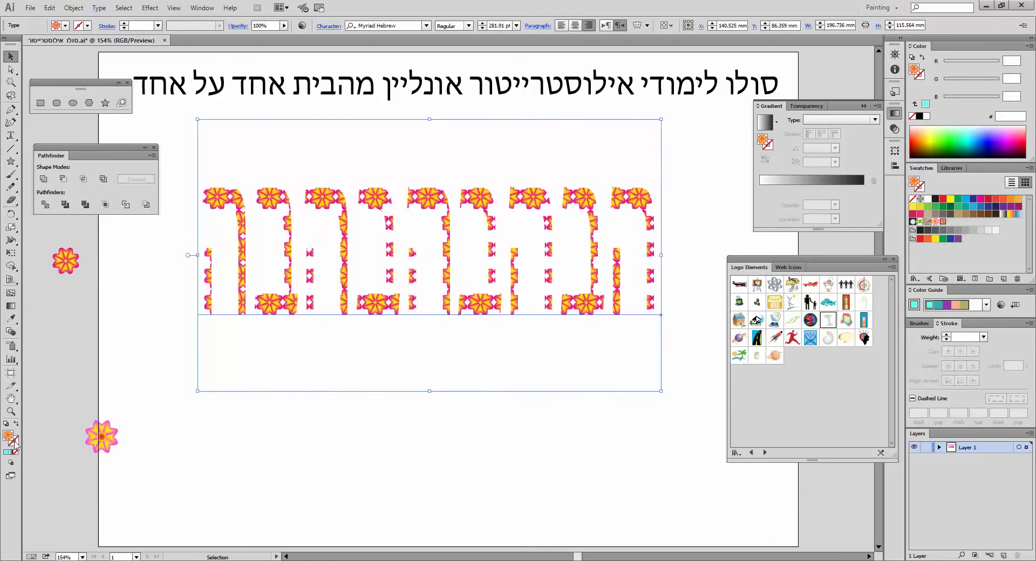
left_click(158, 26)
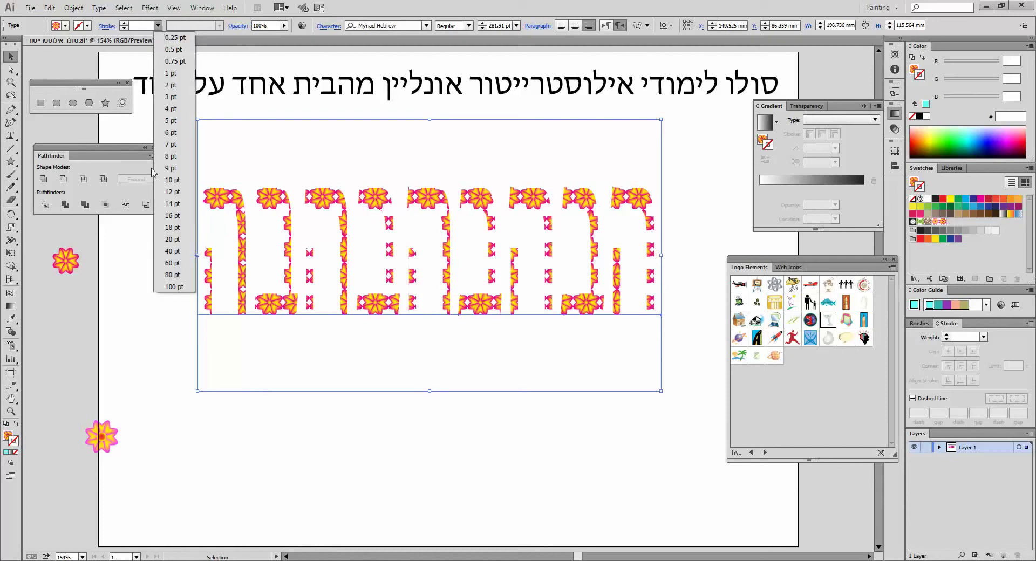
left_click(171, 133)
left_click(496, 482)
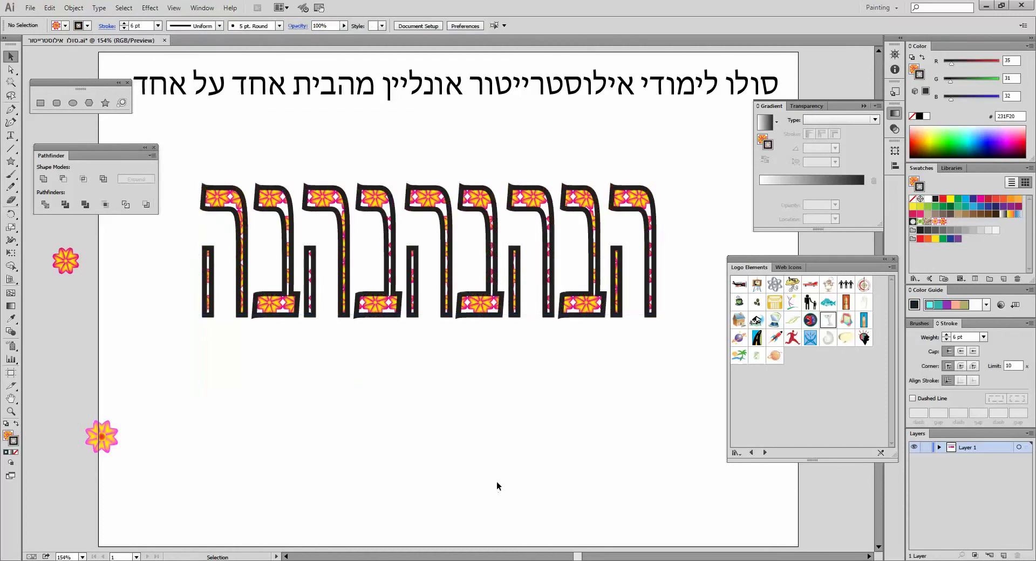